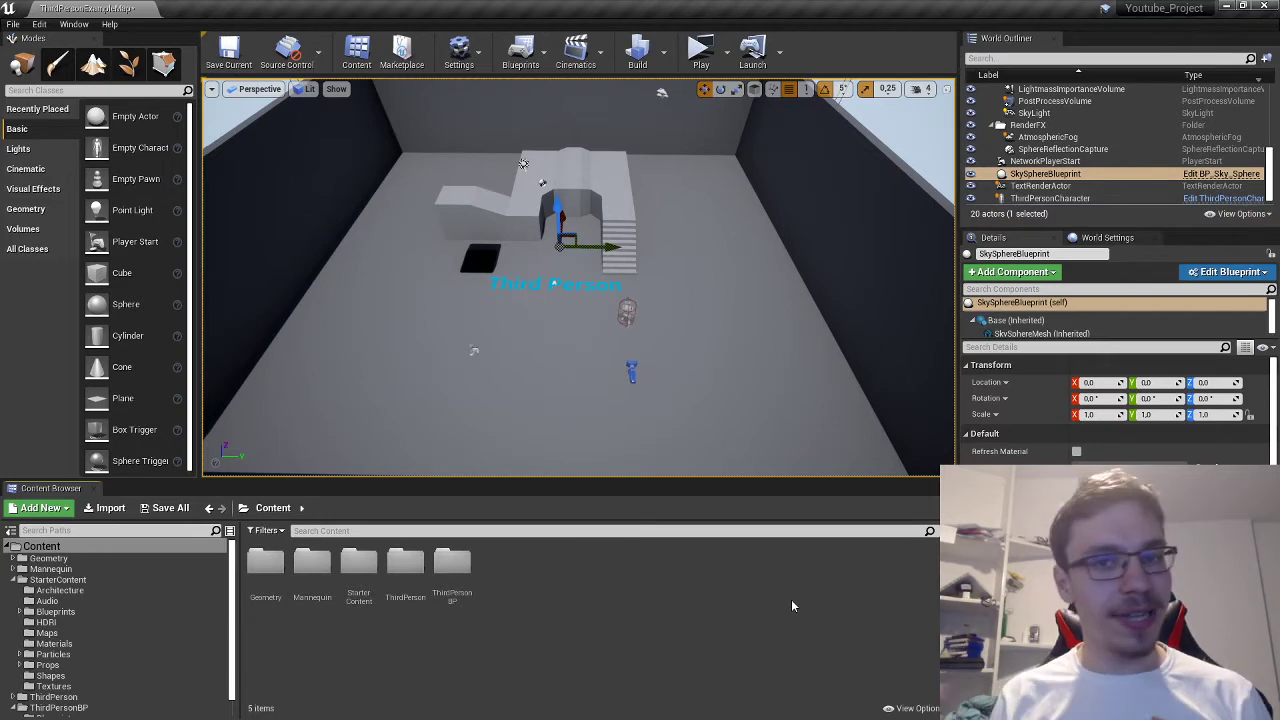
Select the walkway's left arm mesh, hide it in the level and show it again
right_click_drag(683, 422, 583, 424)
scroll(1110, 143, "up", 6)
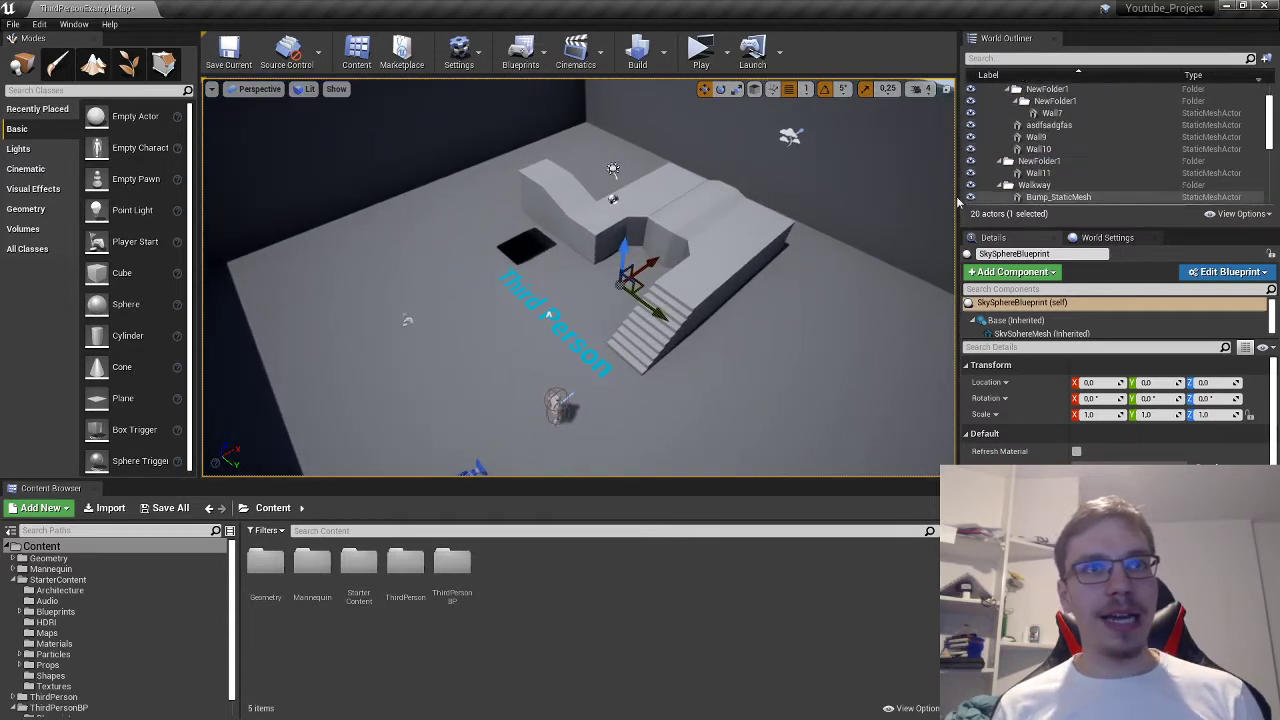
left_click(605, 209)
right_click_drag(683, 244, 725, 262)
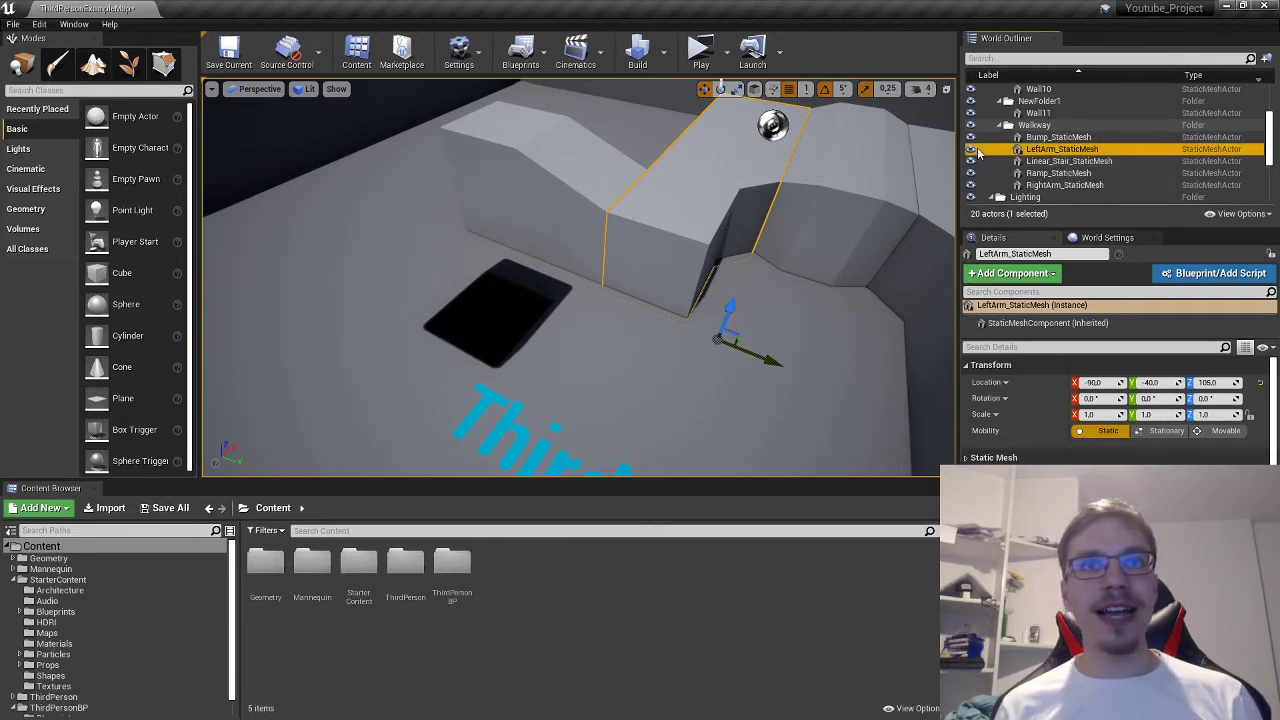
left_click(970, 149)
left_click(973, 151)
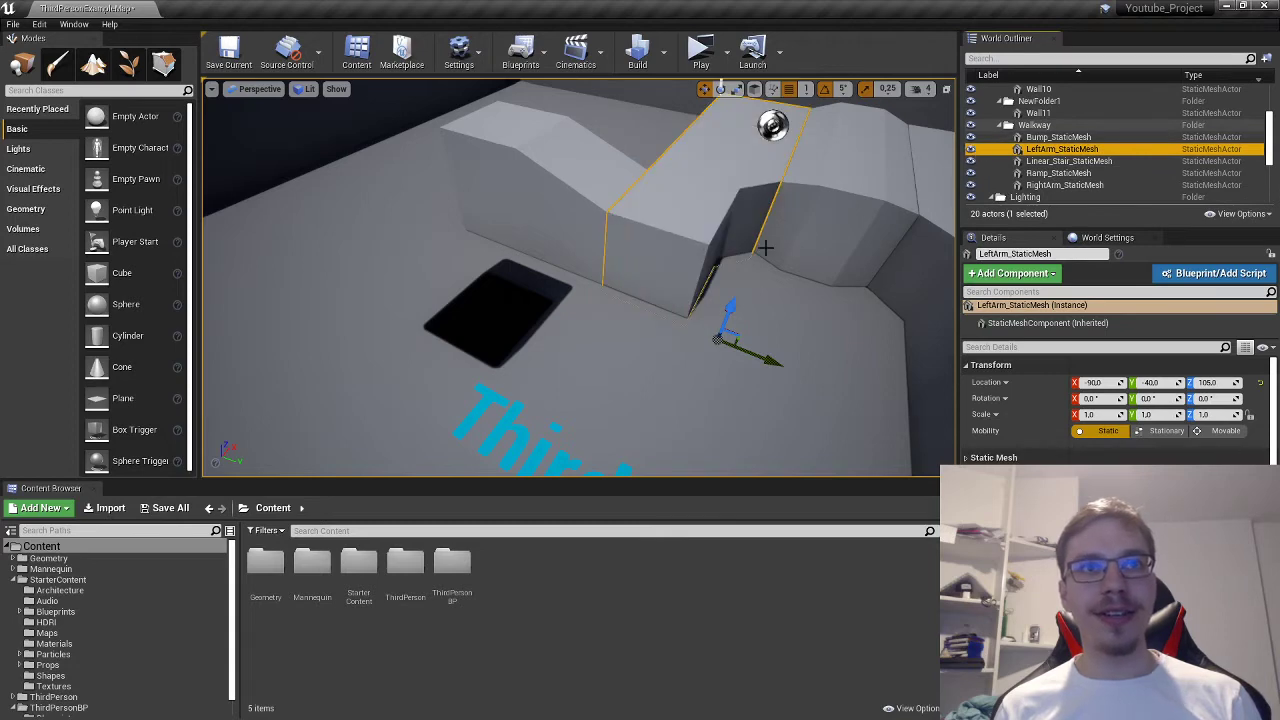
Add the ramp, bump, right arm, linear stairs and arena side wall to the left arm selection
key("s")
right_click_drag(766, 246, 845, 246)
scroll(696, 283, "down", 4)
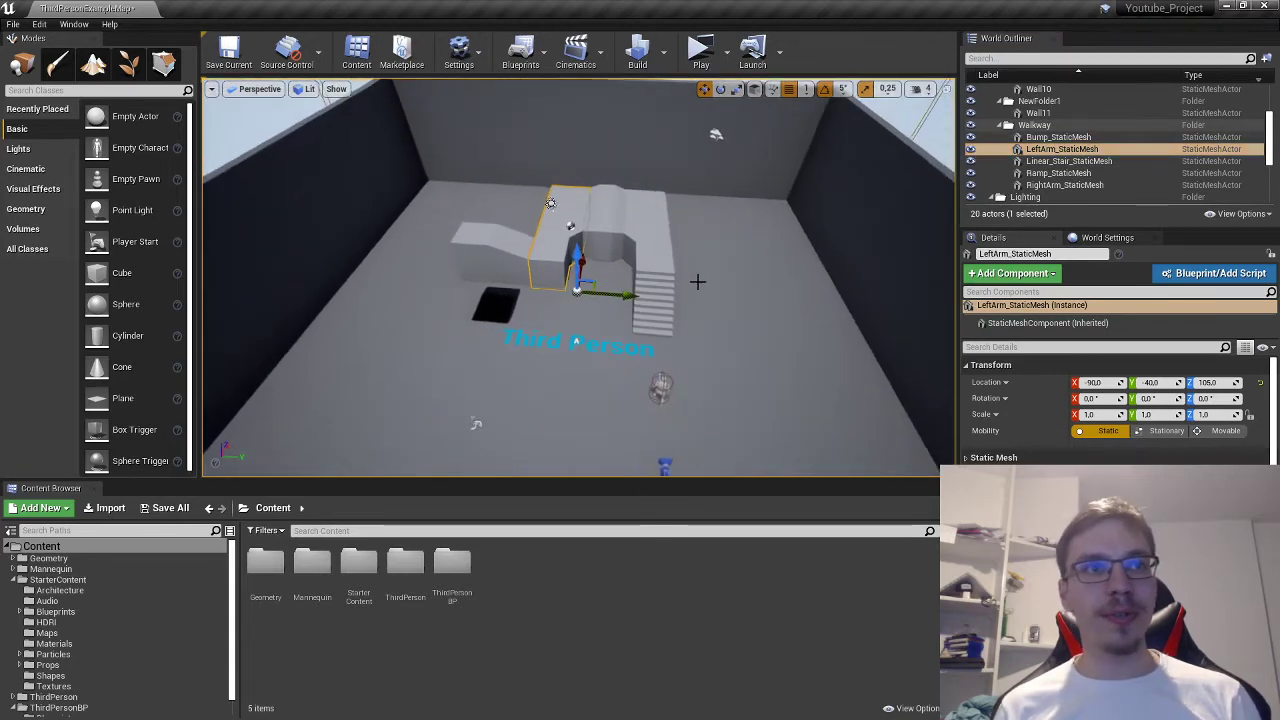
left_click(510, 258, "ctrl")
left_click(606, 221, "ctrl")
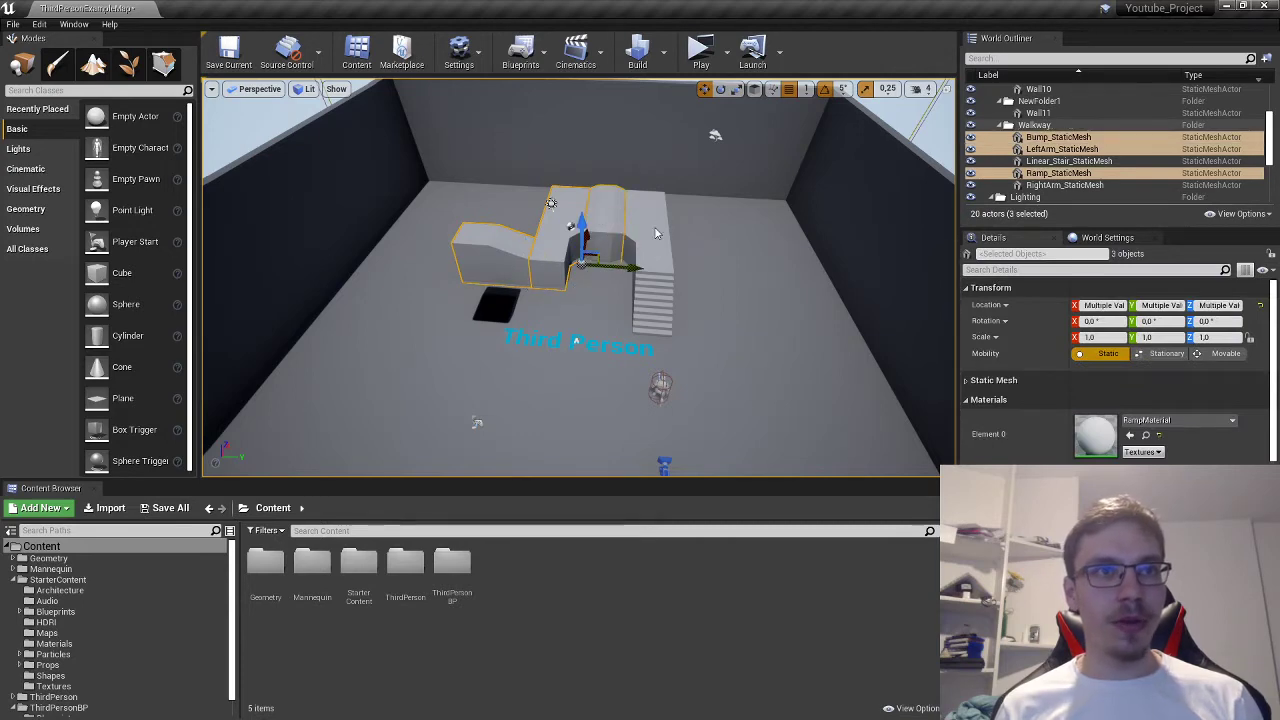
left_click(655, 233, "ctrl")
left_click(833, 196, "ctrl")
key("s")
right_click_drag(808, 221, 838, 226)
left_click(1074, 166, "ctrl")
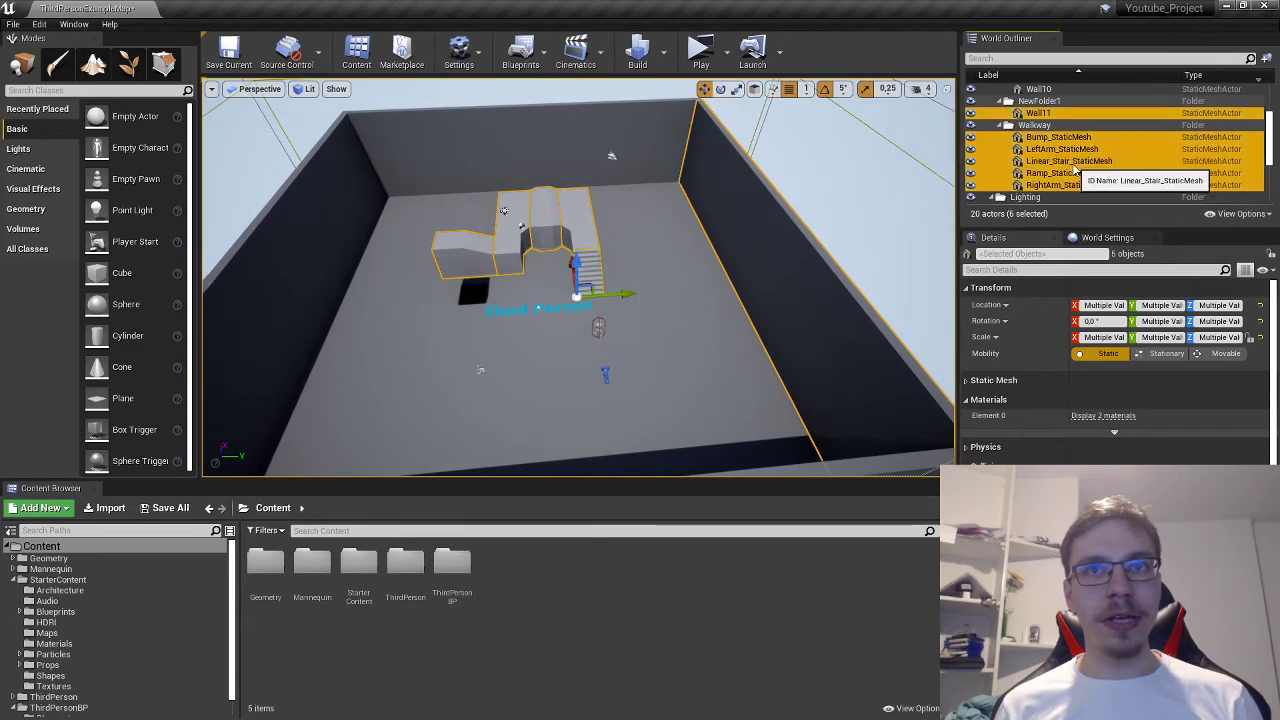
Remove the linear stairs, arena side wall and right arm from the selection
key("s")
mouse_move(735, 237)
right_mouse_down()
mouse_move(755, 238)
mouse_move(727, 240)
right_mouse_up()
key("w")
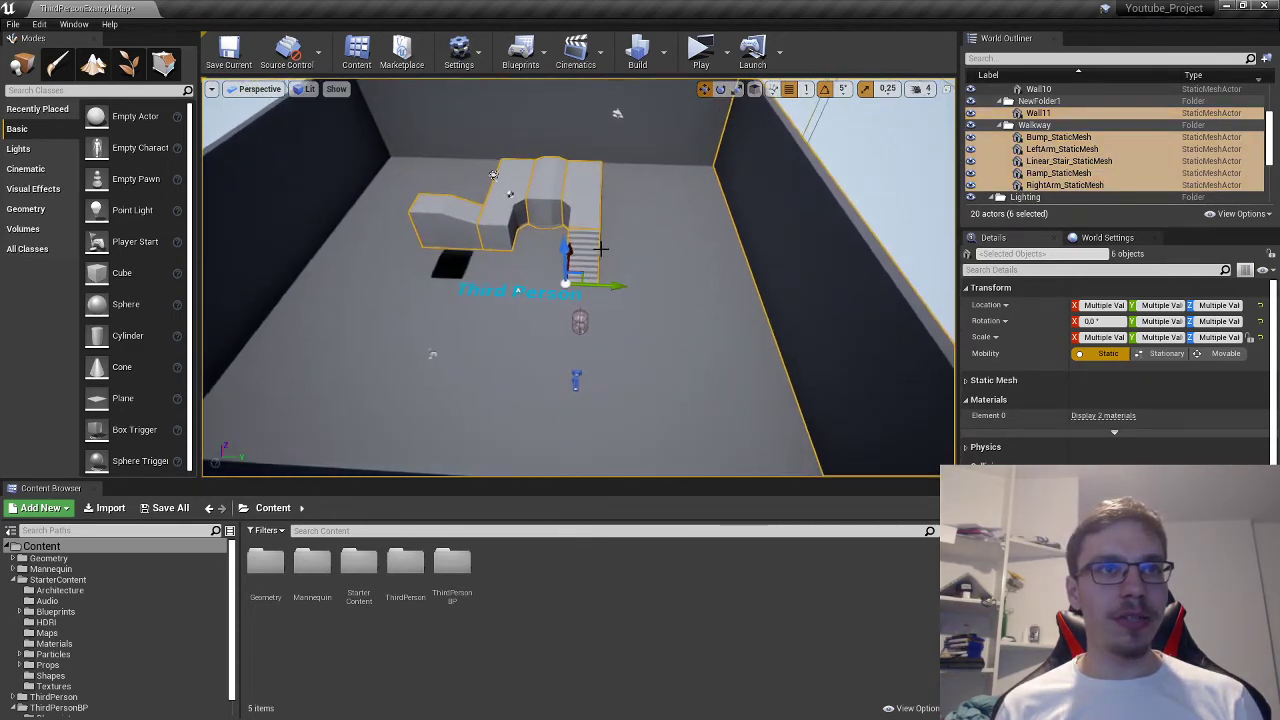
left_click(588, 243, "ctrl")
left_click(744, 195, "ctrl")
left_click(590, 187, "ctrl")
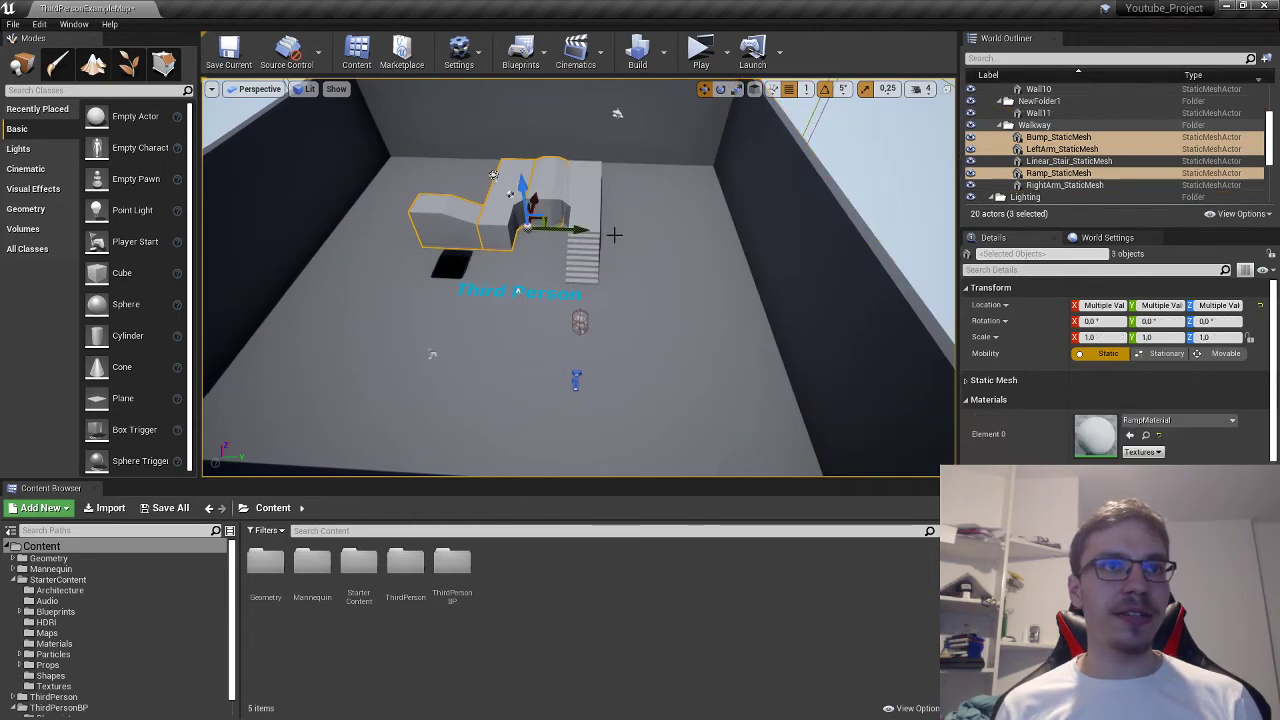
Box-select the whole arena with everything in it
right_click_drag(614, 234, 588, 238)
key("w")
scroll(567, 133, "down", 8)
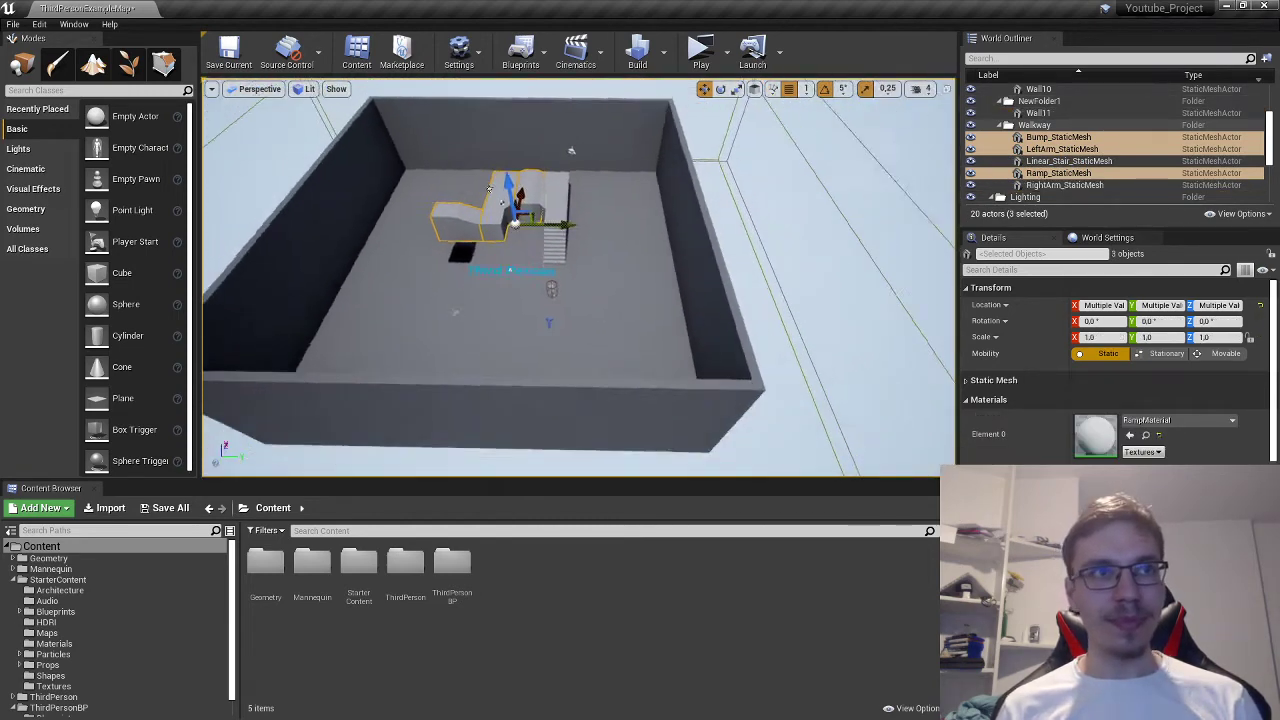
scroll(697, 235, "down", 2)
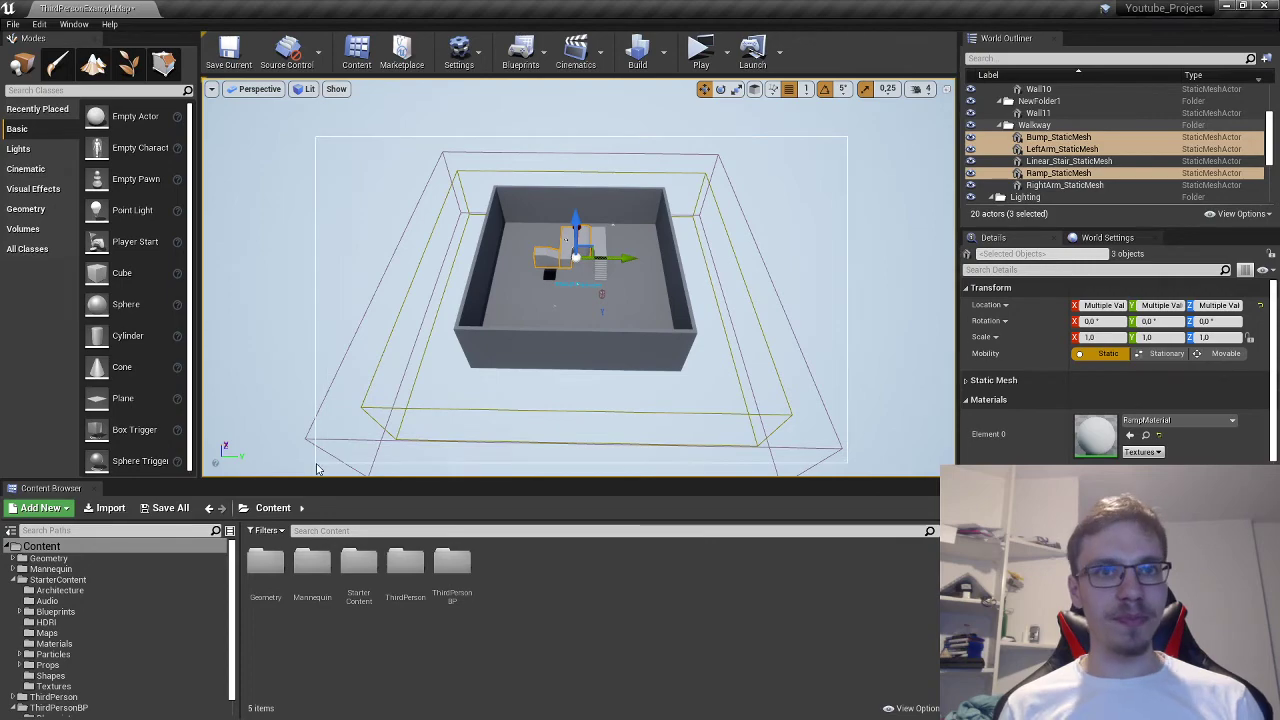
left_click_drag(316, 464, 315, 464, "ctrl+alt")
key("w")
right_click_drag(386, 426, 350, 412)
key("s")
left_click_drag(806, 137, 395, 407, "ctrl+alt")
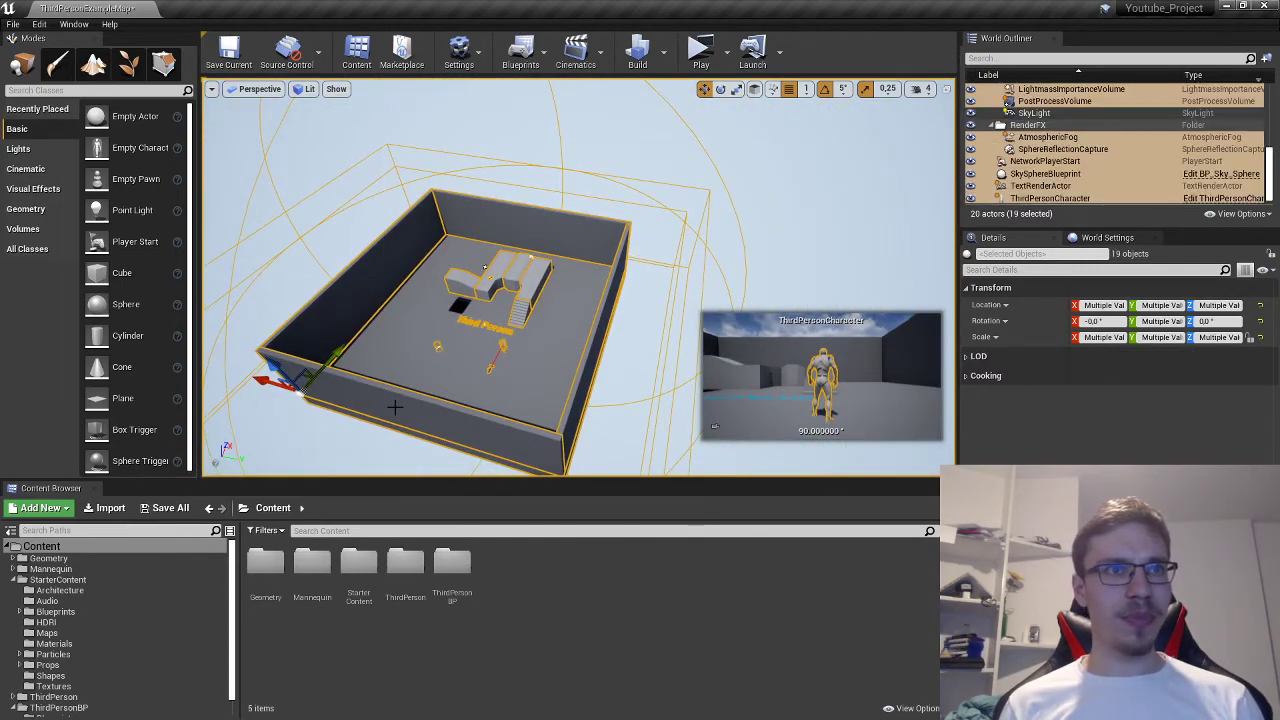
Replace the selection with only the arena's Wall7
key("w")
right_click_drag(721, 246, 692, 258)
left_click(690, 150)
right_click_drag(690, 150, 665, 108)
key("w")
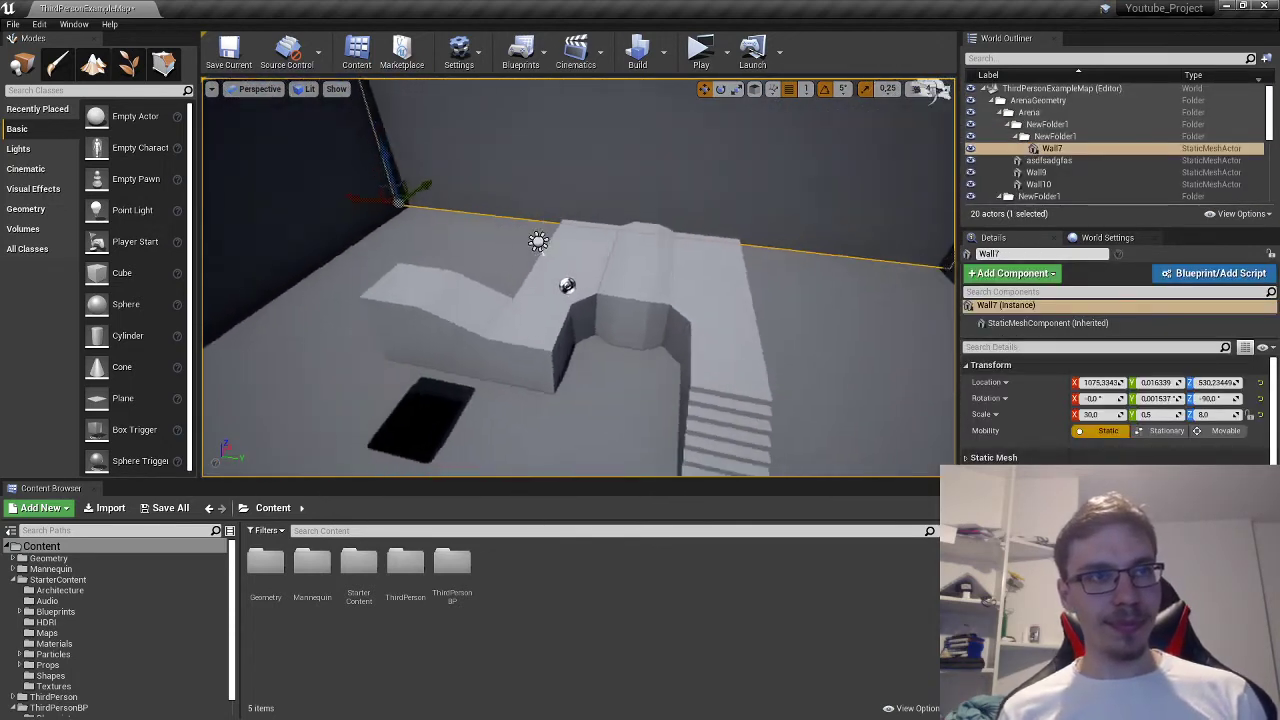
scroll(619, 263, "down", 5)
key("d")
right_click_drag(605, 341, 677, 323)
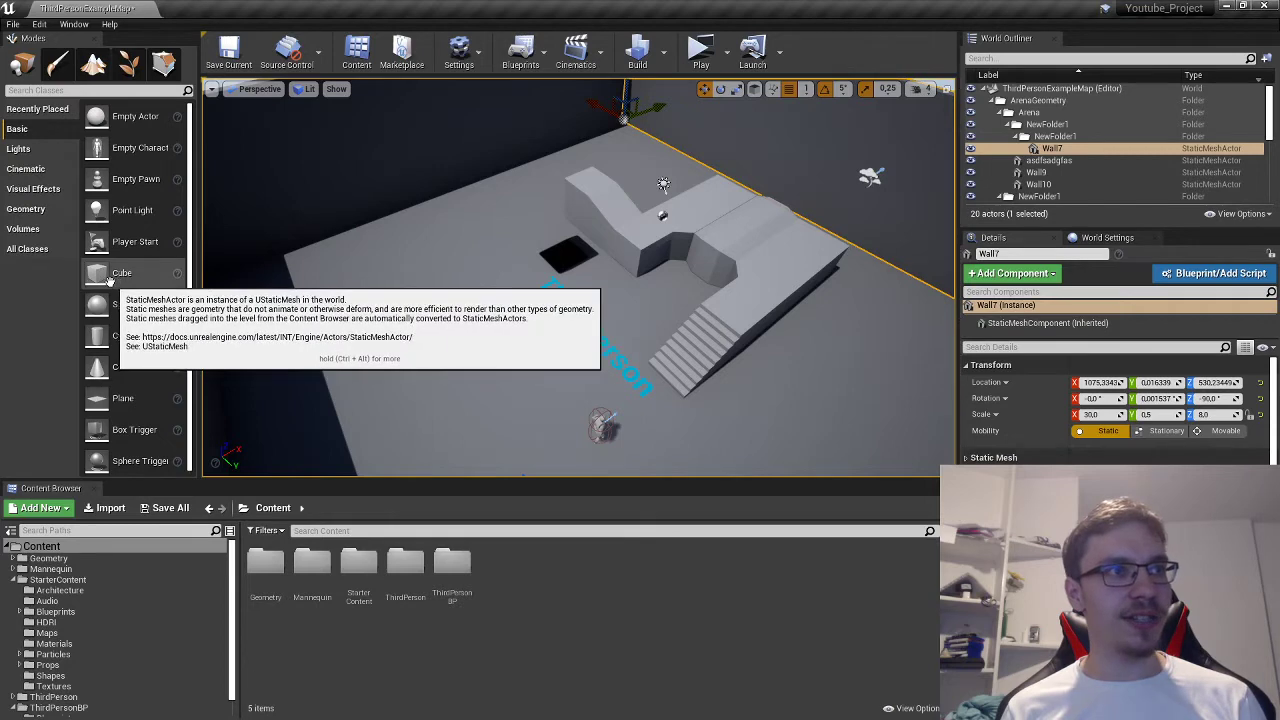
Place a basic cube on the arena floor near the Third Person text
left_click_drag(121, 272, 474, 346)
mouse_move(531, 328)
right_mouse_down()
mouse_move(522, 342)
mouse_move(531, 328)
right_mouse_up()
key("w")
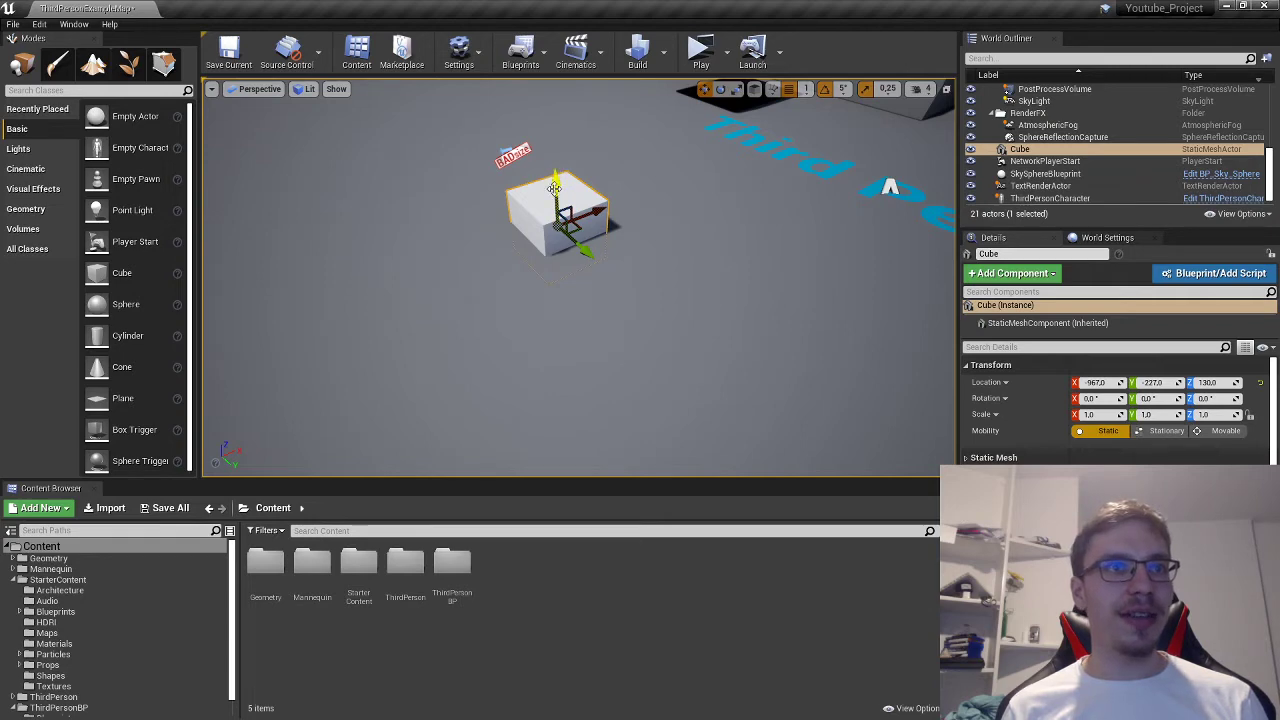
Raise the cube above the floor to a Z location of about 569
left_click_drag(555, 188, 557, 84)
key("s")
right_click_drag(557, 275, 557, 253)
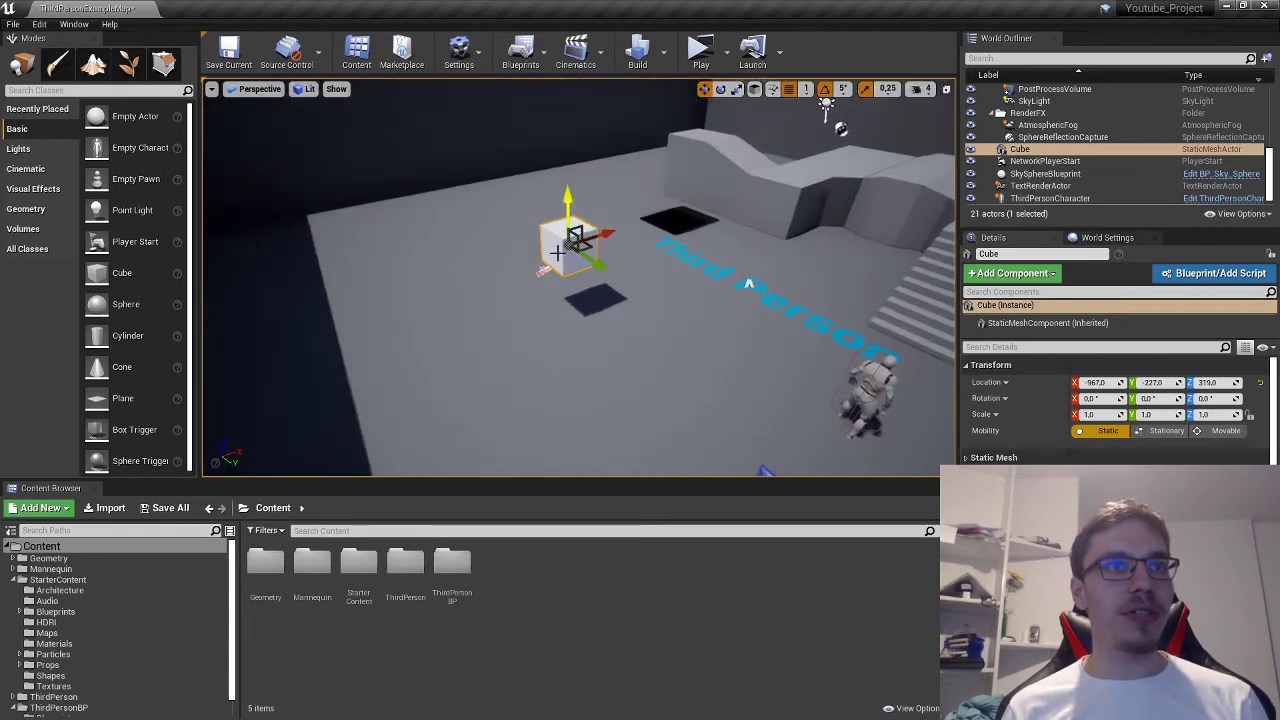
left_click_drag(567, 205, 574, 103)
key("w")
mouse_move(590, 217)
right_mouse_down()
mouse_move(560, 165)
mouse_move(590, 217)
right_mouse_up()
key("s")
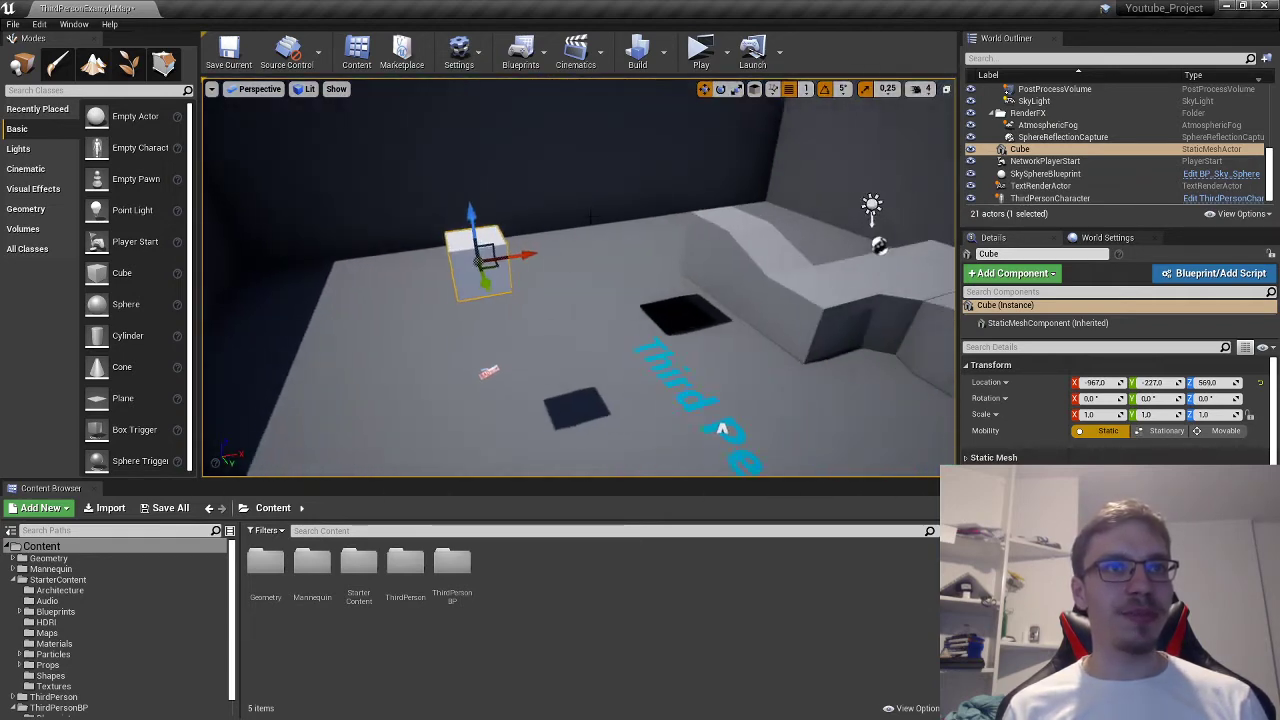
Move the cube freely through the air to about X -852, Y -210, Z 554
left_click_drag(506, 257, 566, 282)
key("a")
right_click_drag(566, 282, 736, 244)
left_click_drag(753, 233, 717, 244)
key("w")
right_click_drag(783, 223, 872, 187)
key("s")
right_click_drag(611, 274, 611, 274)
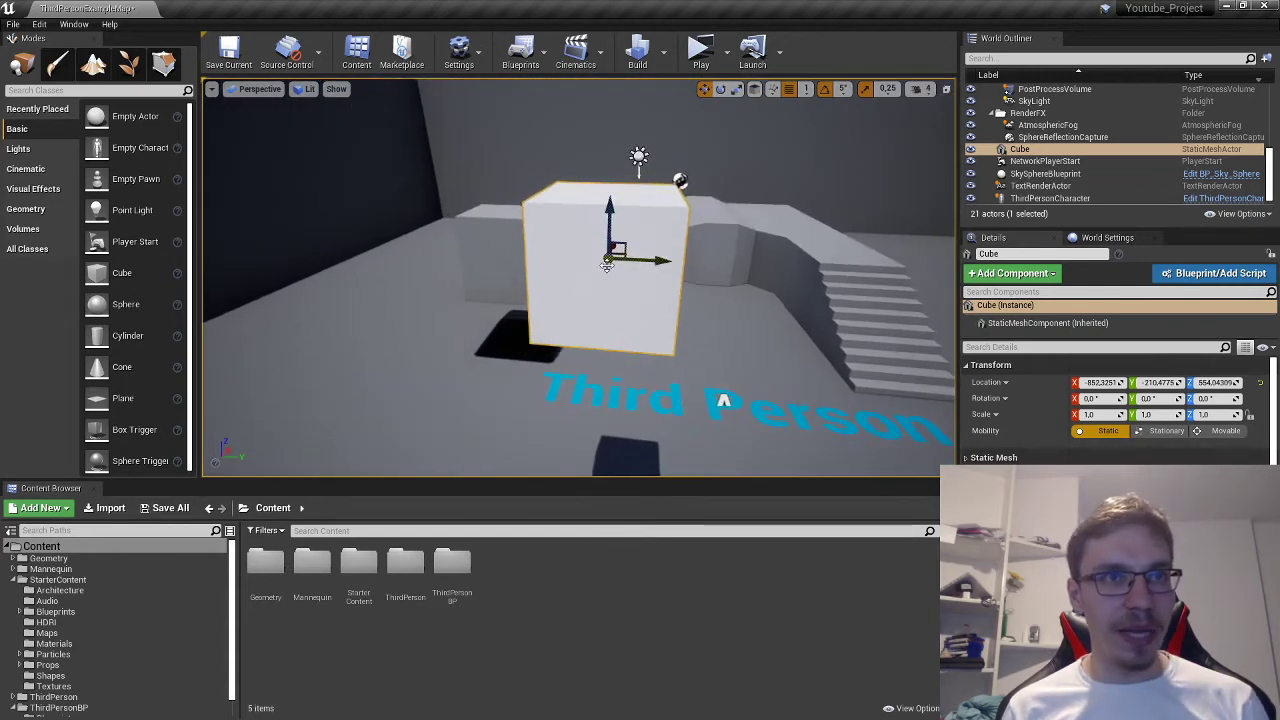
Shift the cube freely to about X -854, Y -168, Z 532
left_click_drag(607, 265, 667, 289)
right_click_drag(667, 289, 500, 292)
key("d")
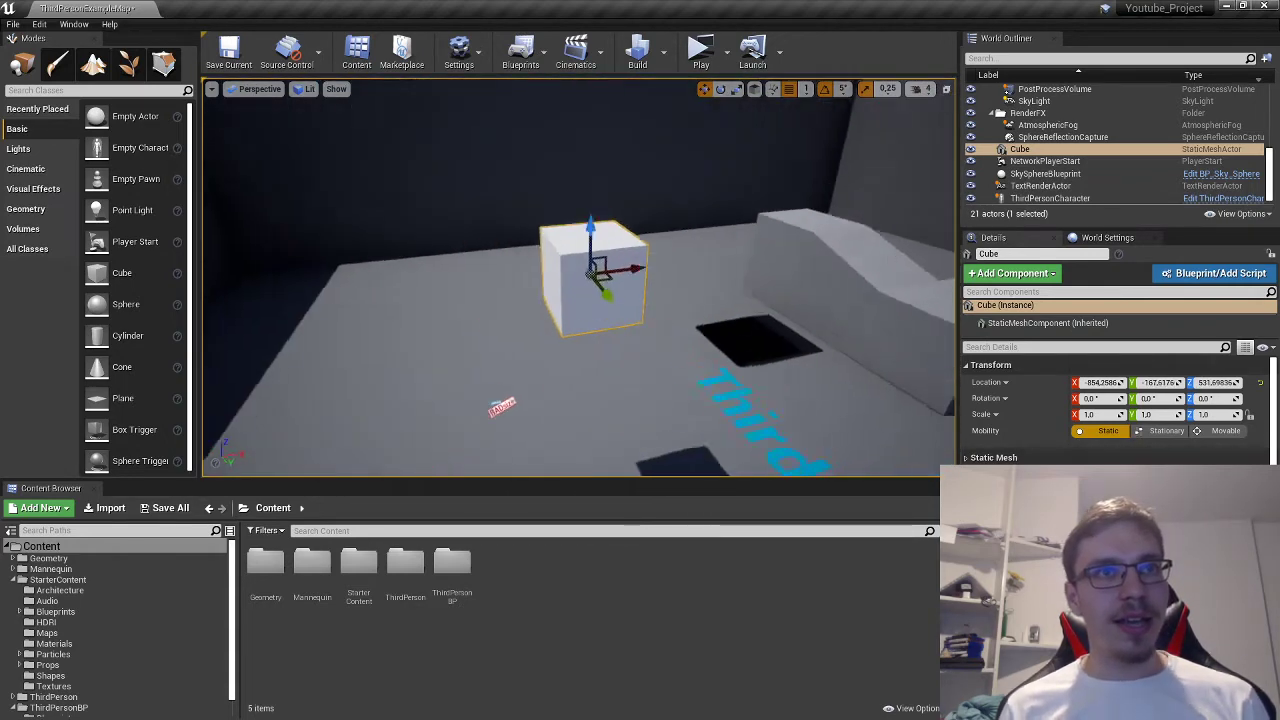
right_click_drag(675, 248, 675, 248)
key("s")
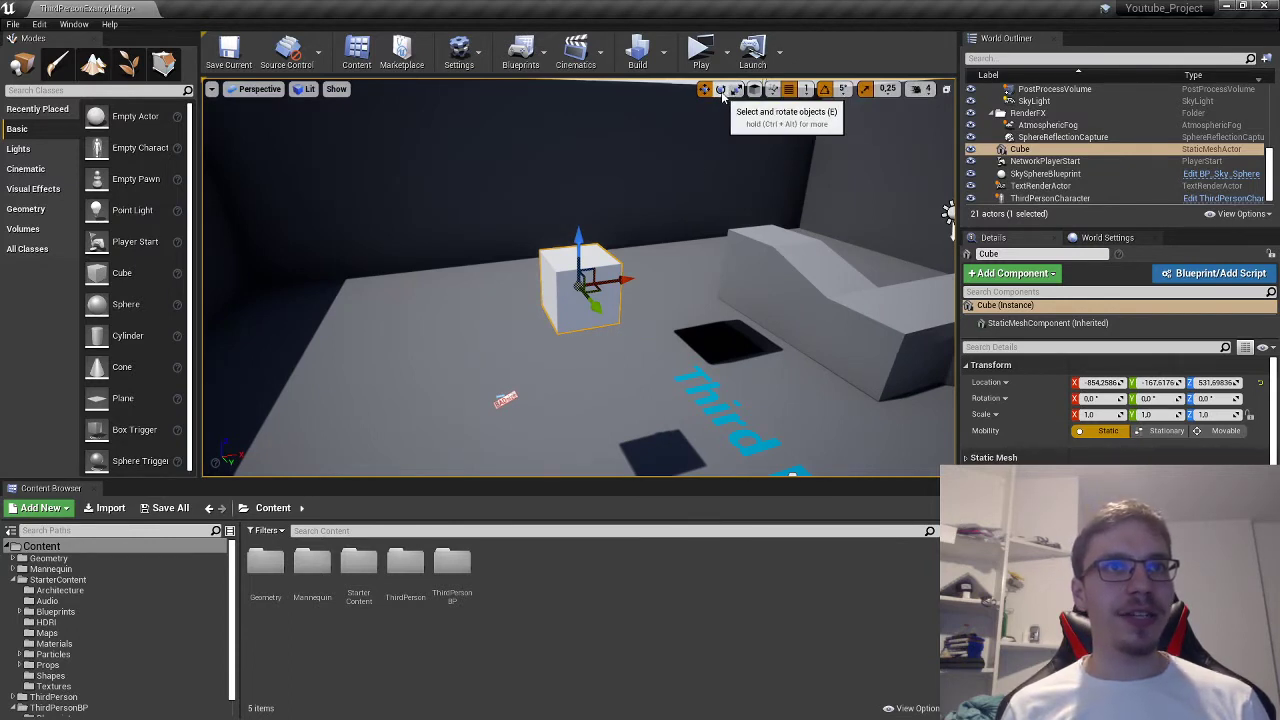
Switch the cube's transform gizmo between move, rotate and scale modes
left_click(722, 95)
key("w")
key("e")
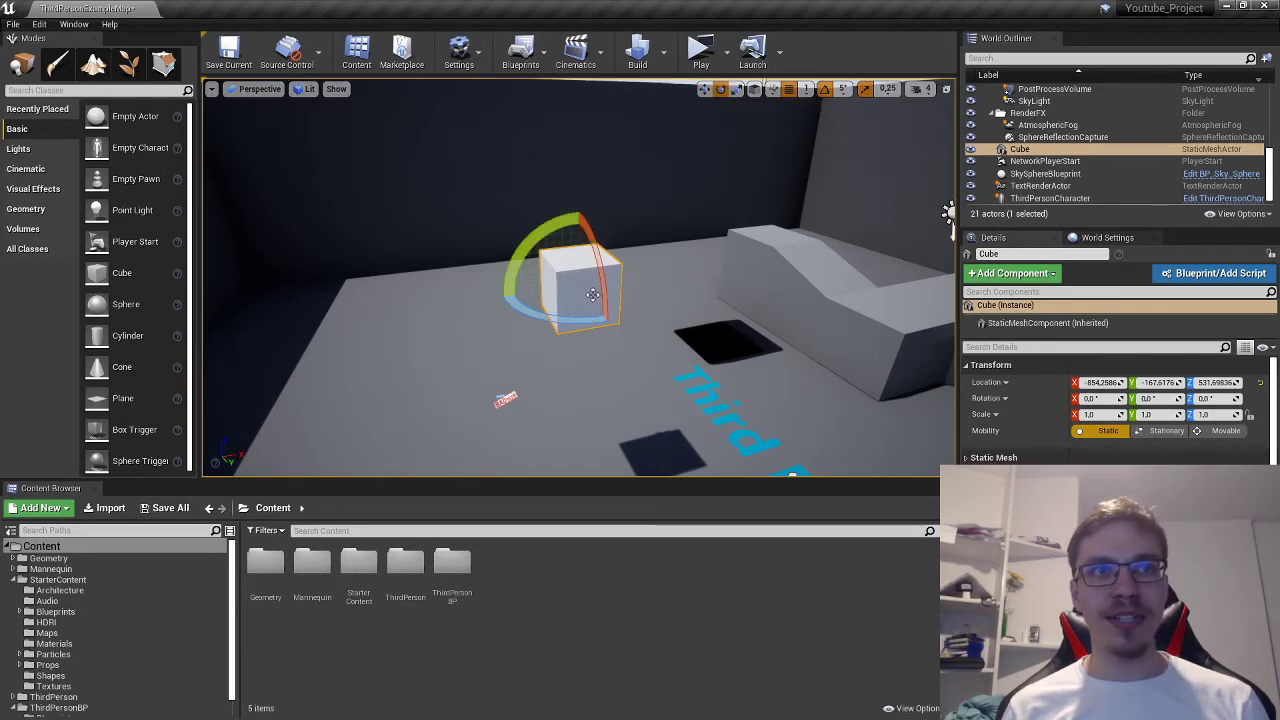
key("r")
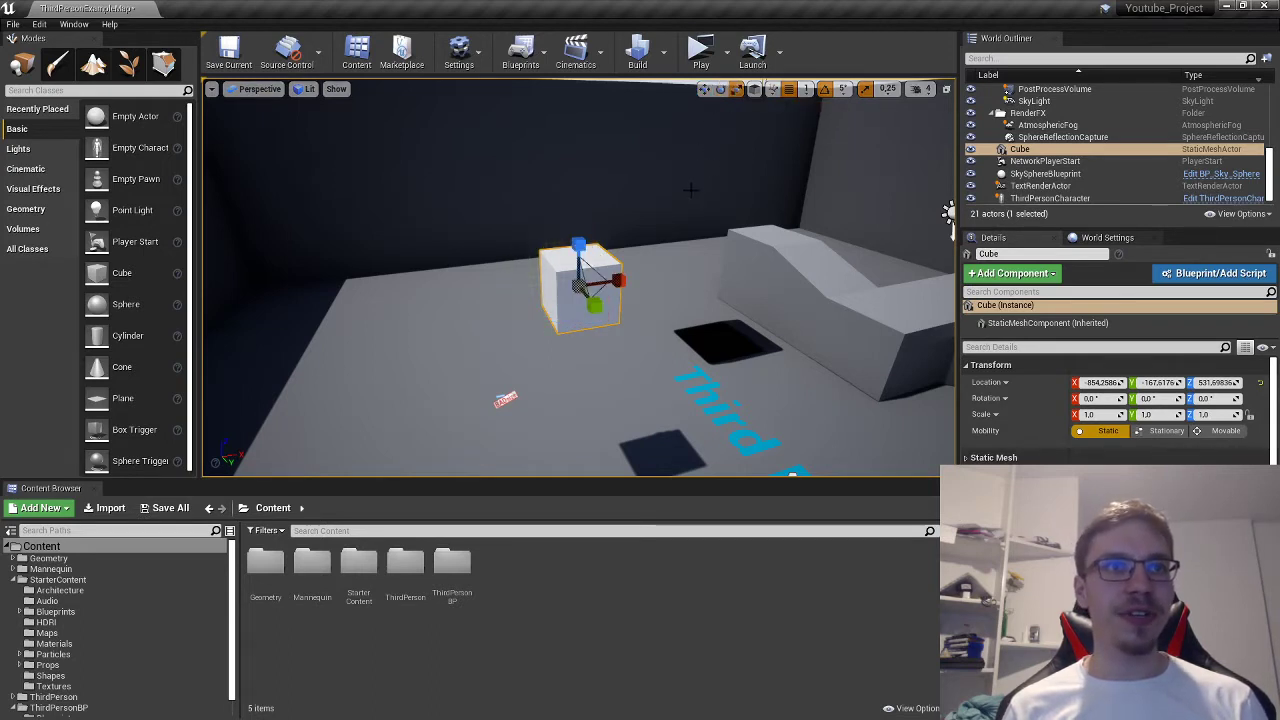
key("e")
key("r")
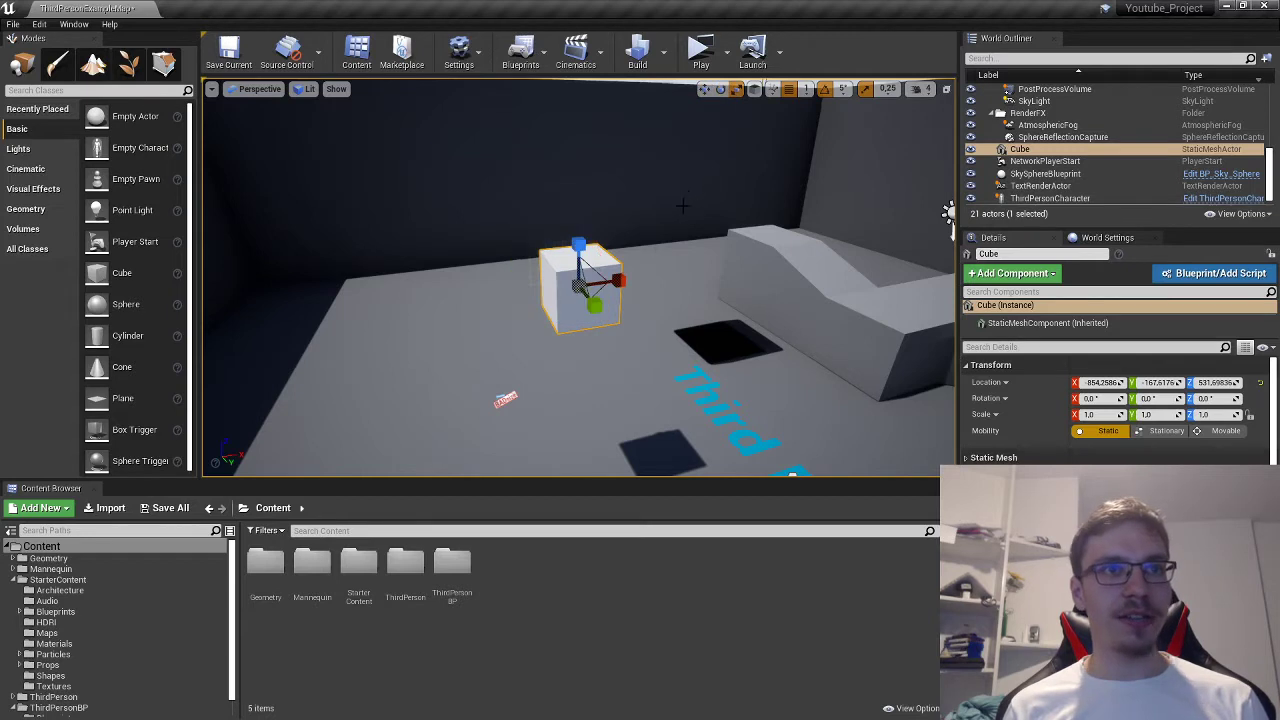
Rotate the cube freely on all three axes, to about 27° in Y and 31° in Z
key("w")
right_click_drag(703, 247, 663, 234)
key("s")
key("e")
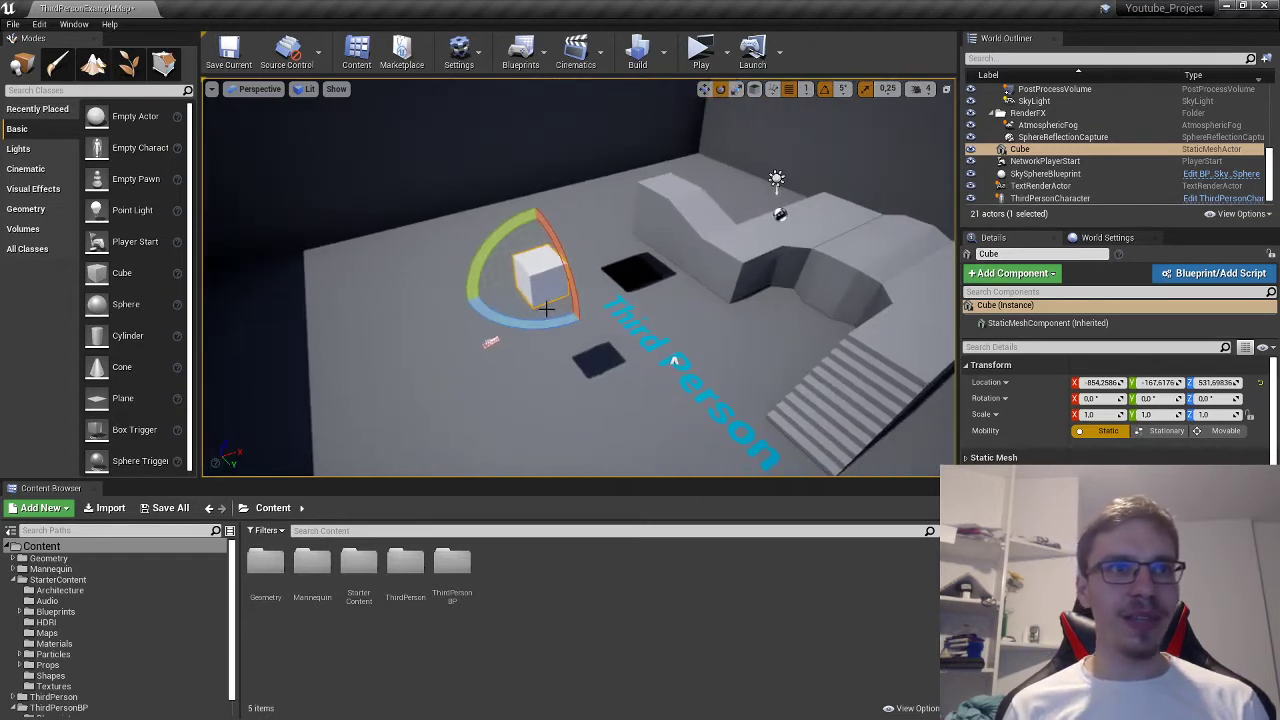
left_click_drag(572, 268, 532, 270)
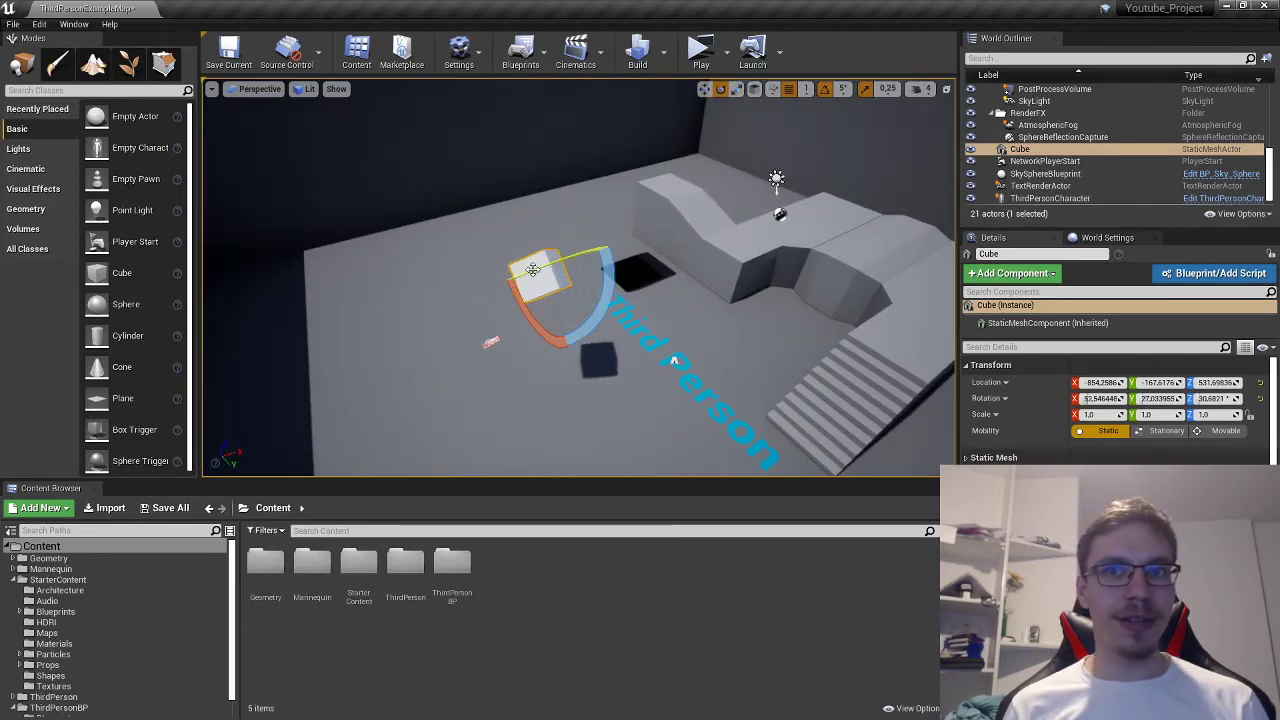
key("w")
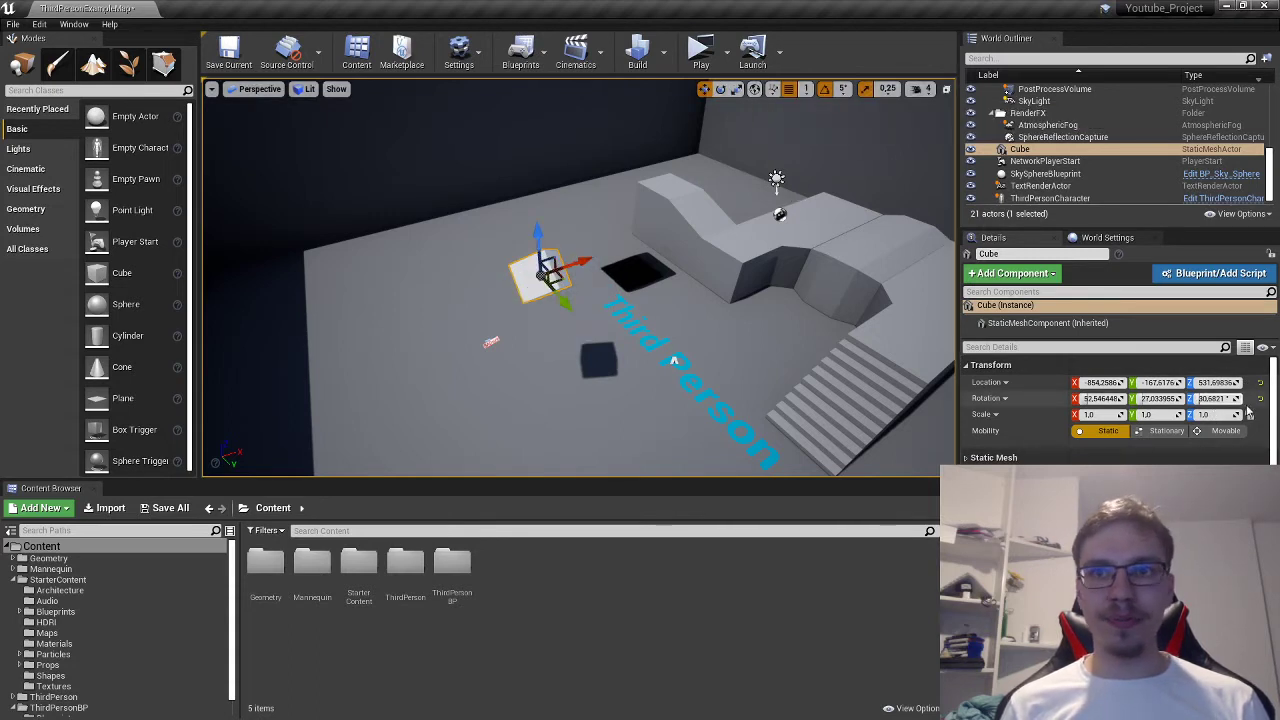
Reset the cube's rotation to default and set its Z rotation to 10°
left_click(1260, 398)
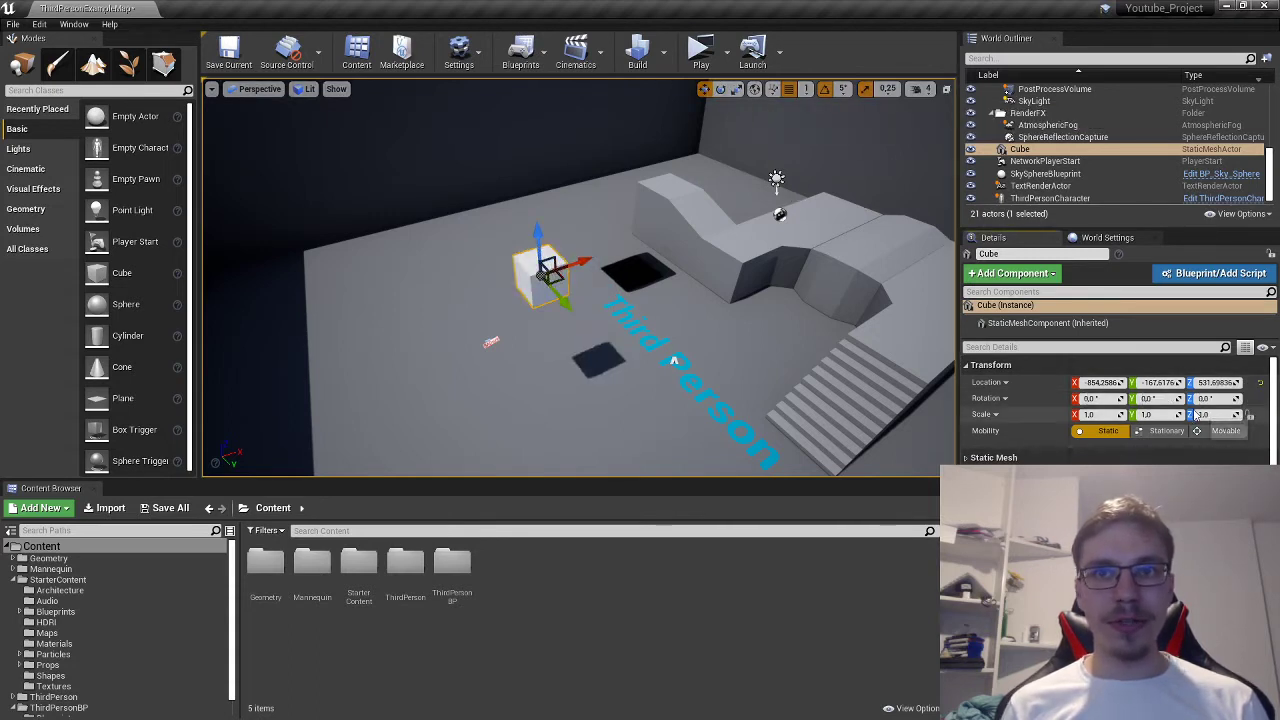
left_click(1207, 399)
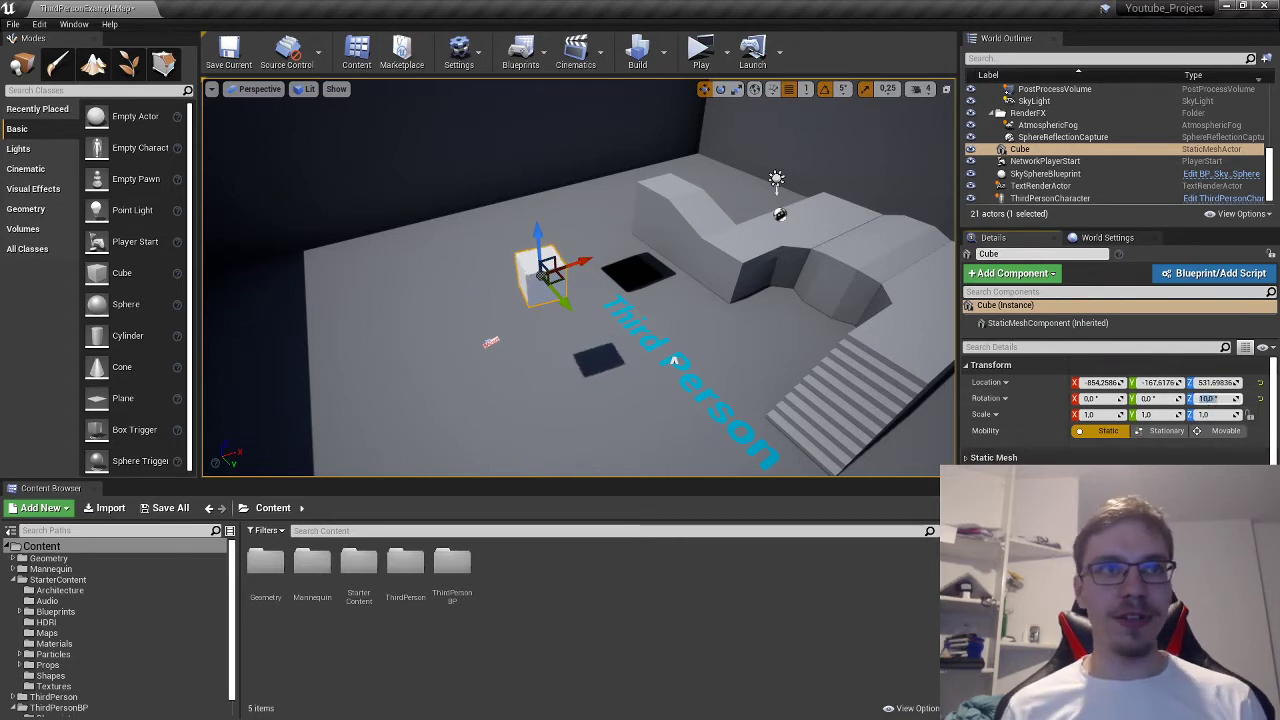
right_click_drag(498, 256, 514, 243)
Scale the cube up to X 5.0, Y 5.25 and Z 2.75 with the scale gizmo
left_click(737, 90)
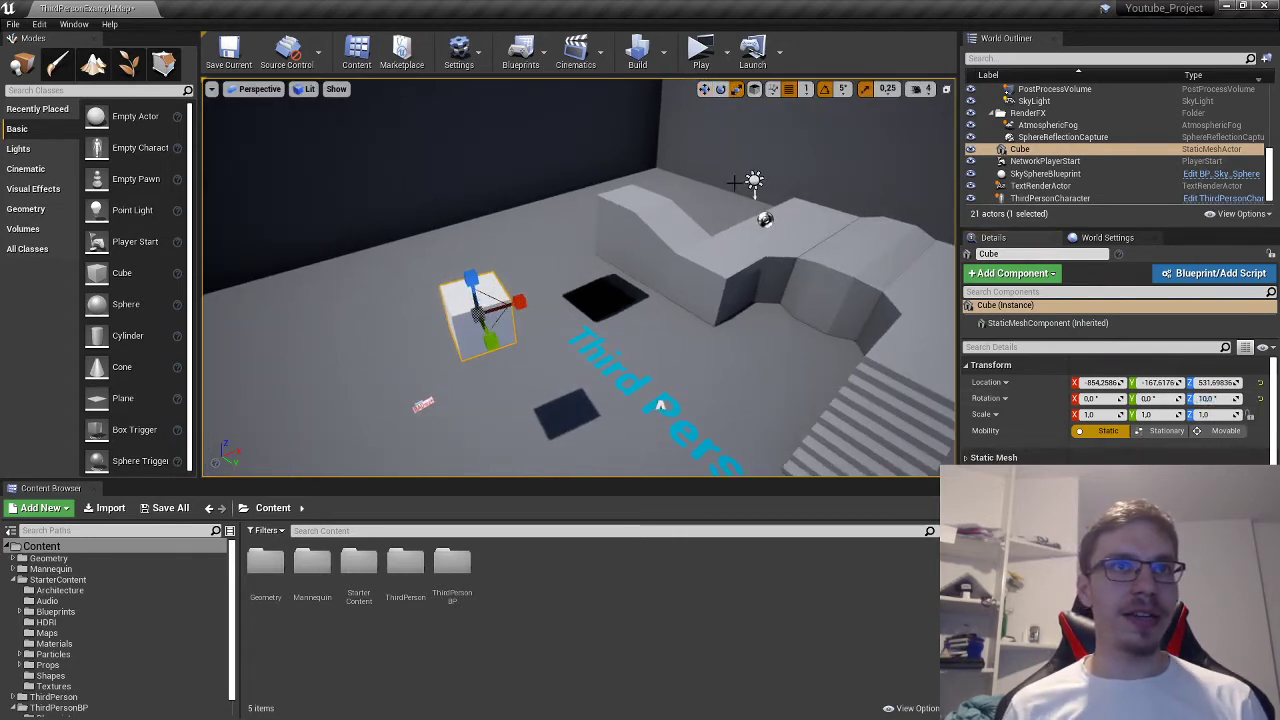
right_click_drag(735, 183, 714, 118)
key("e")
key("r")
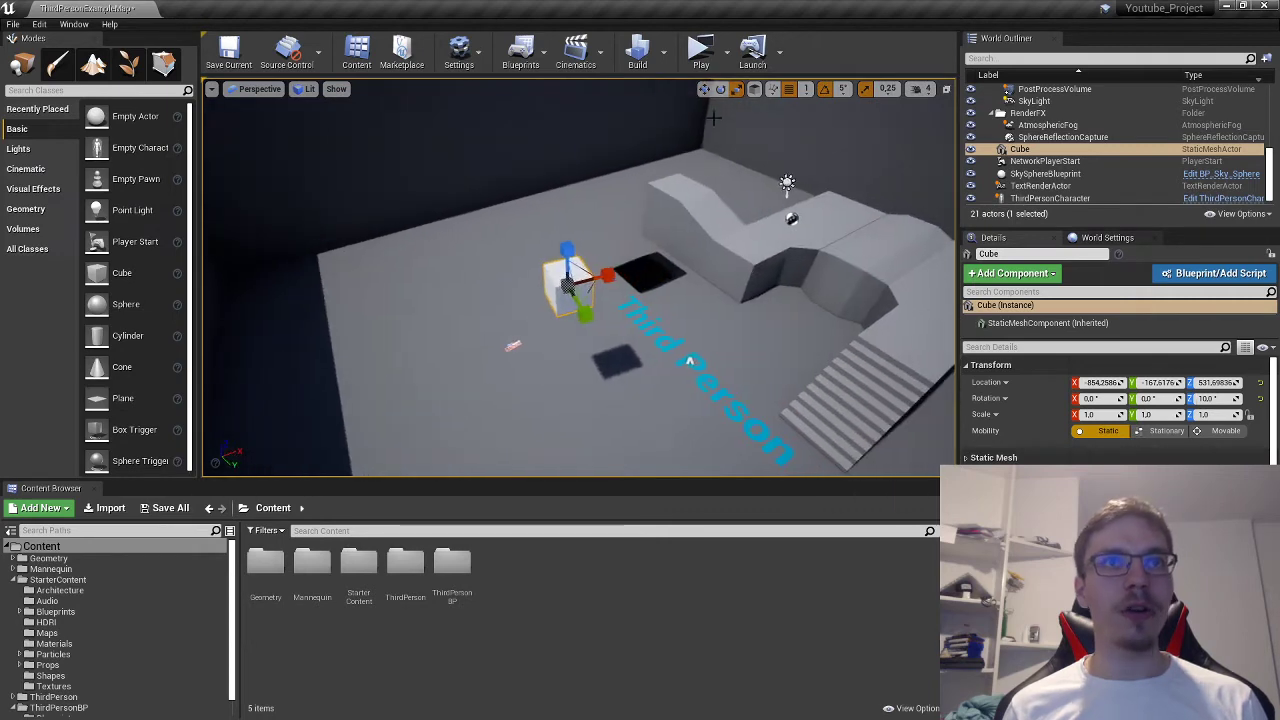
right_click_drag(717, 231, 690, 262)
left_click_drag(667, 265, 745, 322)
left_click_drag(677, 224, 714, 206)
mouse_move(664, 249)
right_mouse_down()
mouse_move(628, 251)
mouse_move(671, 231)
right_mouse_up()
left_click_drag(666, 199, 716, 158)
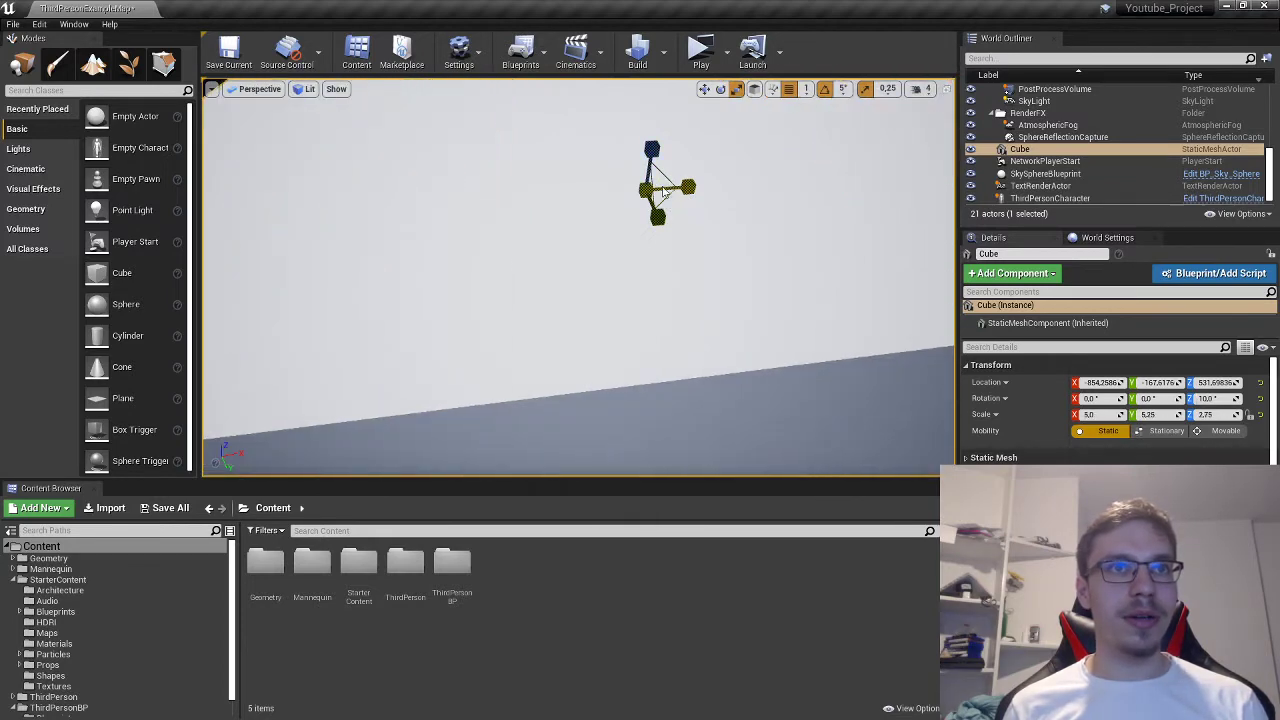
scroll(654, 186, "down", 8)
right_click_drag(654, 186, 660, 168)
scroll(615, 251, "up", 8)
scroll(615, 251, "up", 1)
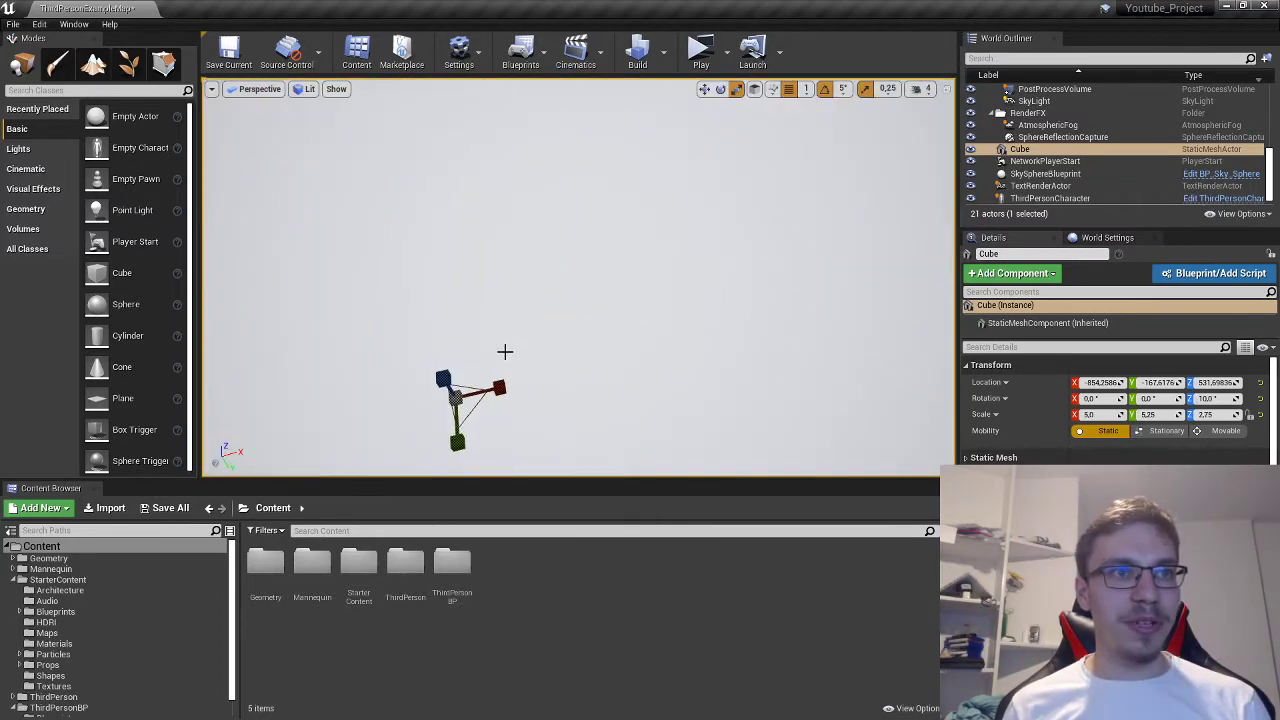
Set the cube's Z, Y and X scale values each to 1.0 in its transform details
scroll(506, 354, "down", 8)
key("e")
right_click_drag(543, 317, 500, 345)
key("w")
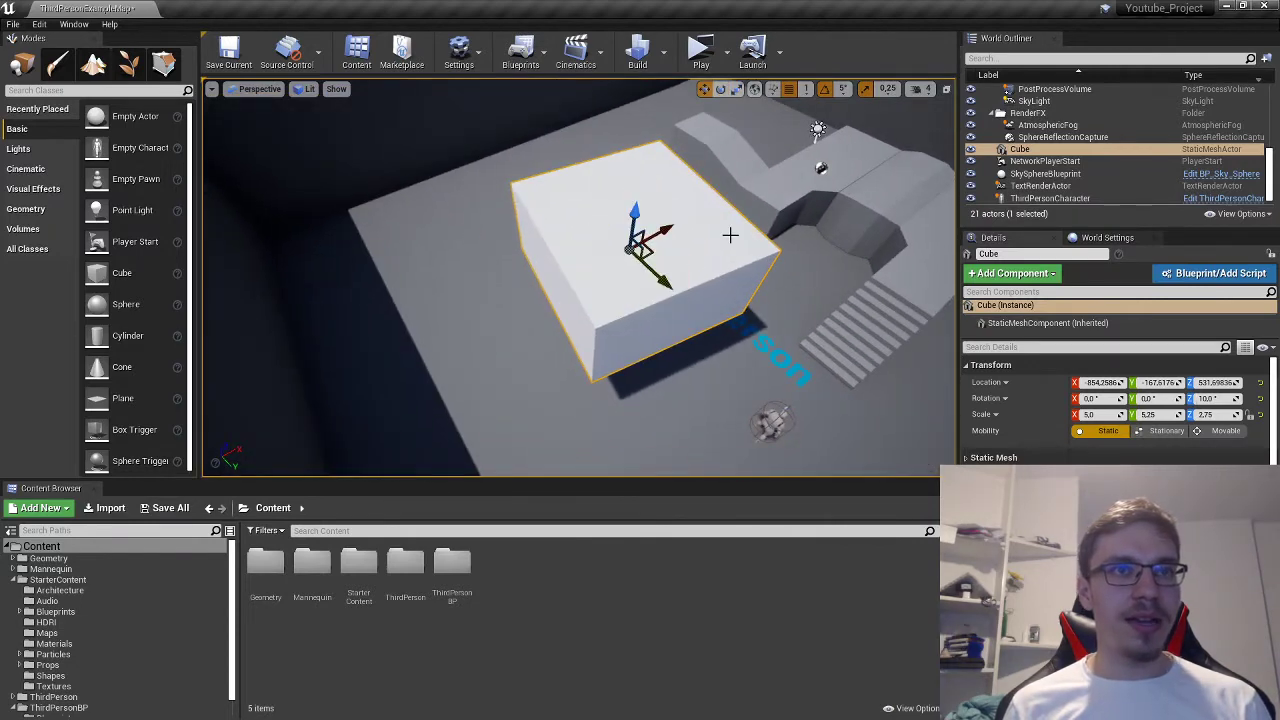
right_click_drag(729, 236, 690, 400)
right_click_drag(600, 330, 535, 292)
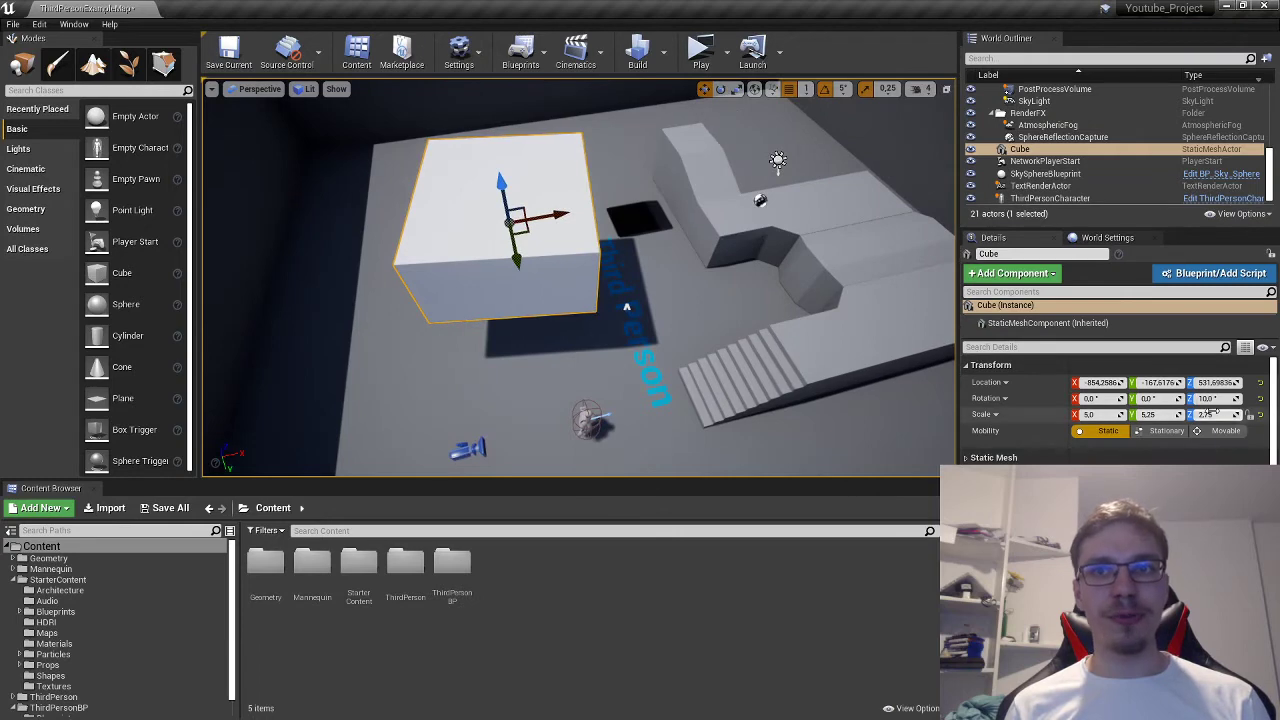
left_click(1212, 413)
type("1")
key("Return")
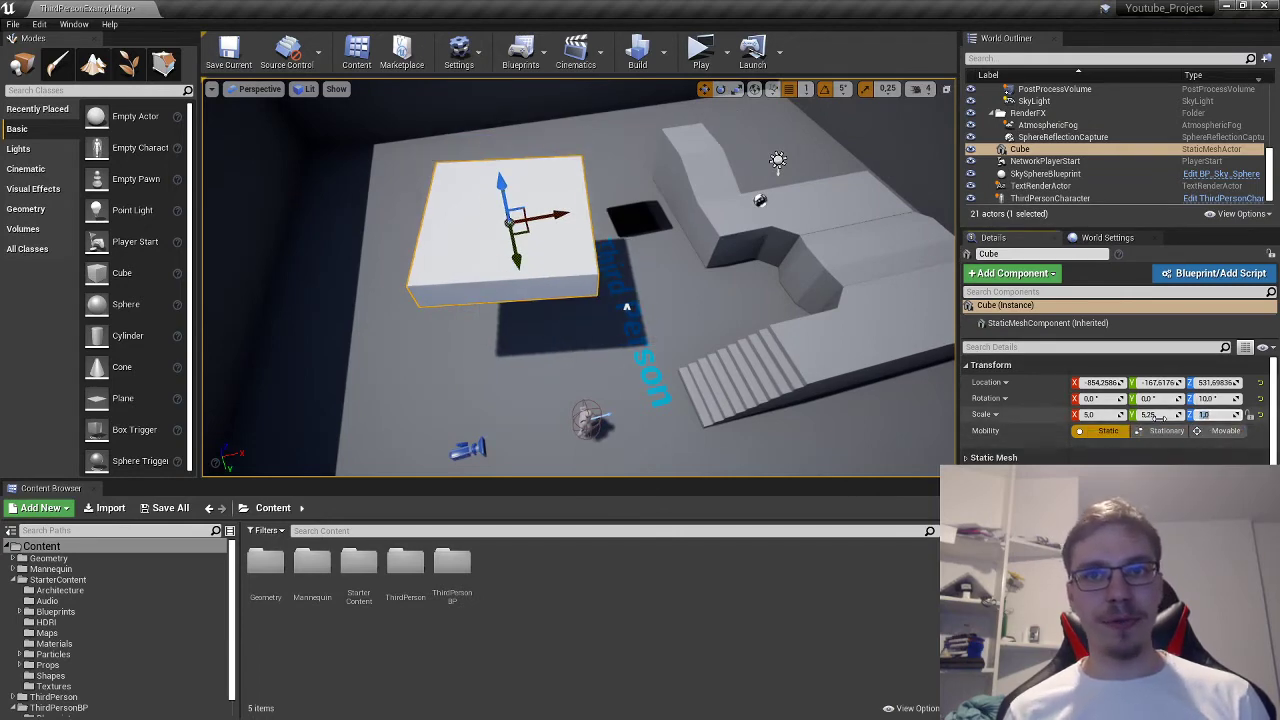
type("1")
key("Return")
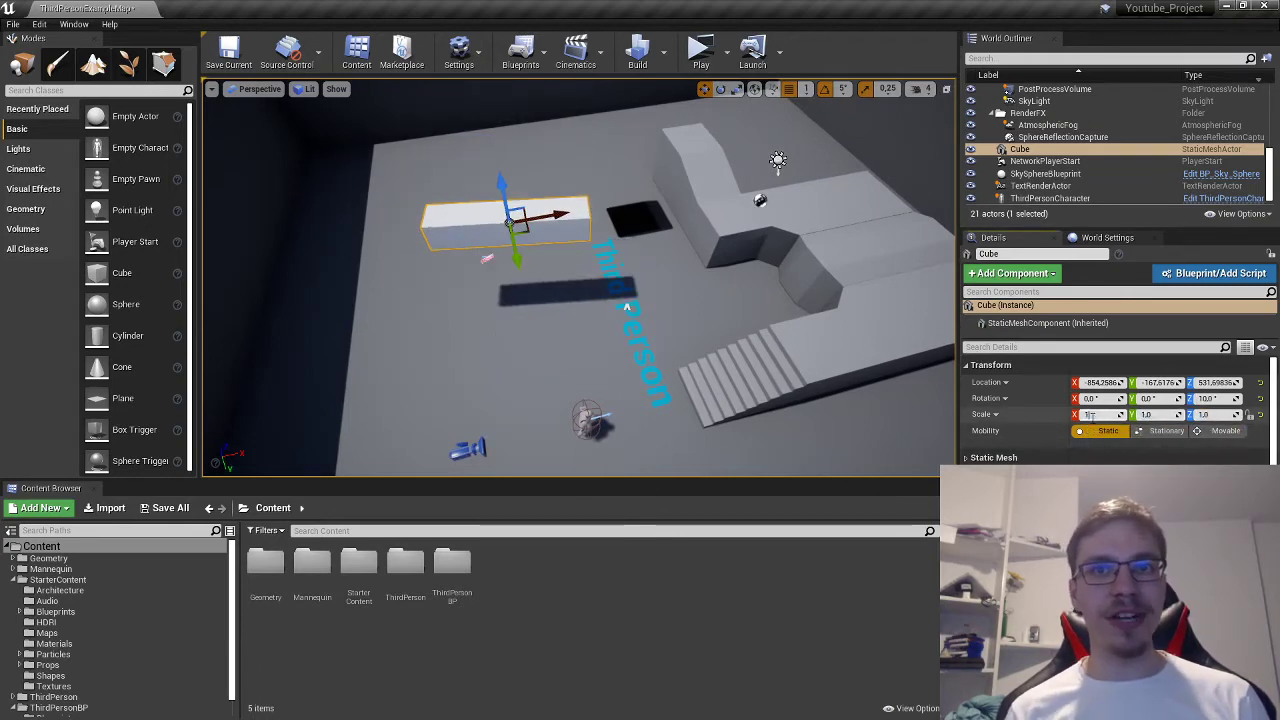
key("Return")
Lock the cube's scale proportions and set its scale uniformly to 3.0 on all axes
right_click_drag(697, 260, 668, 243)
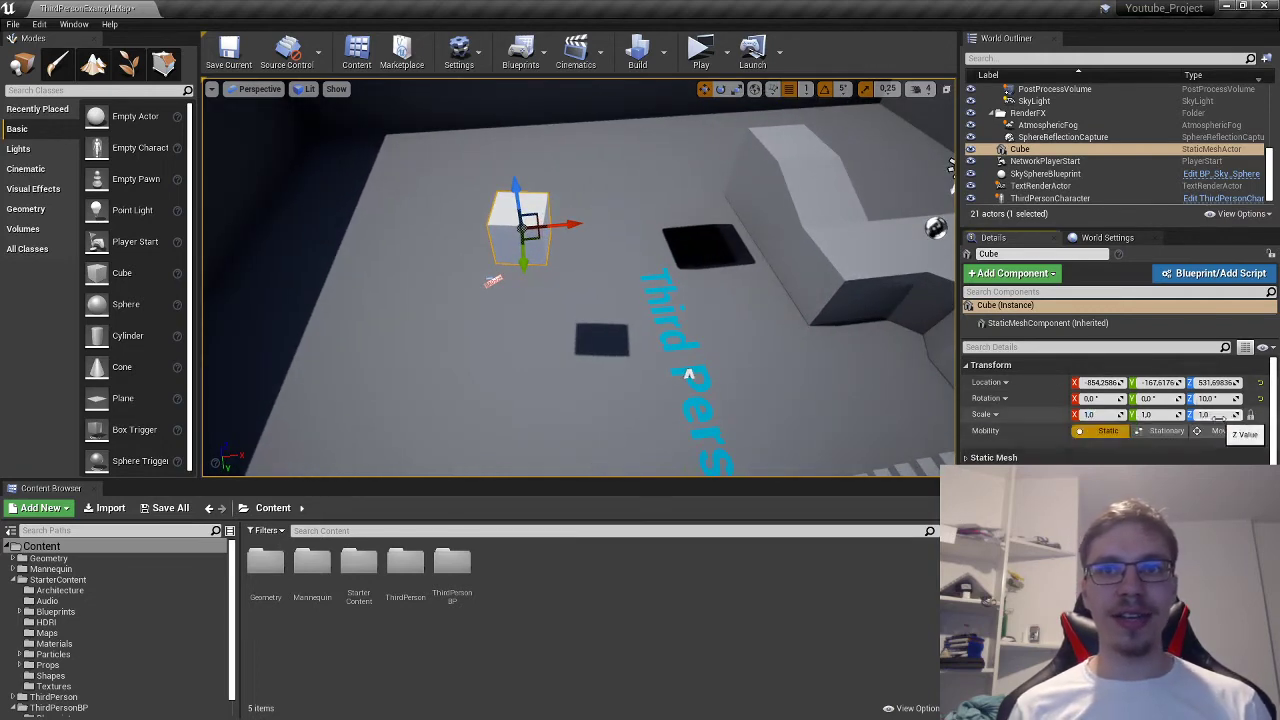
type("3")
key("Return")
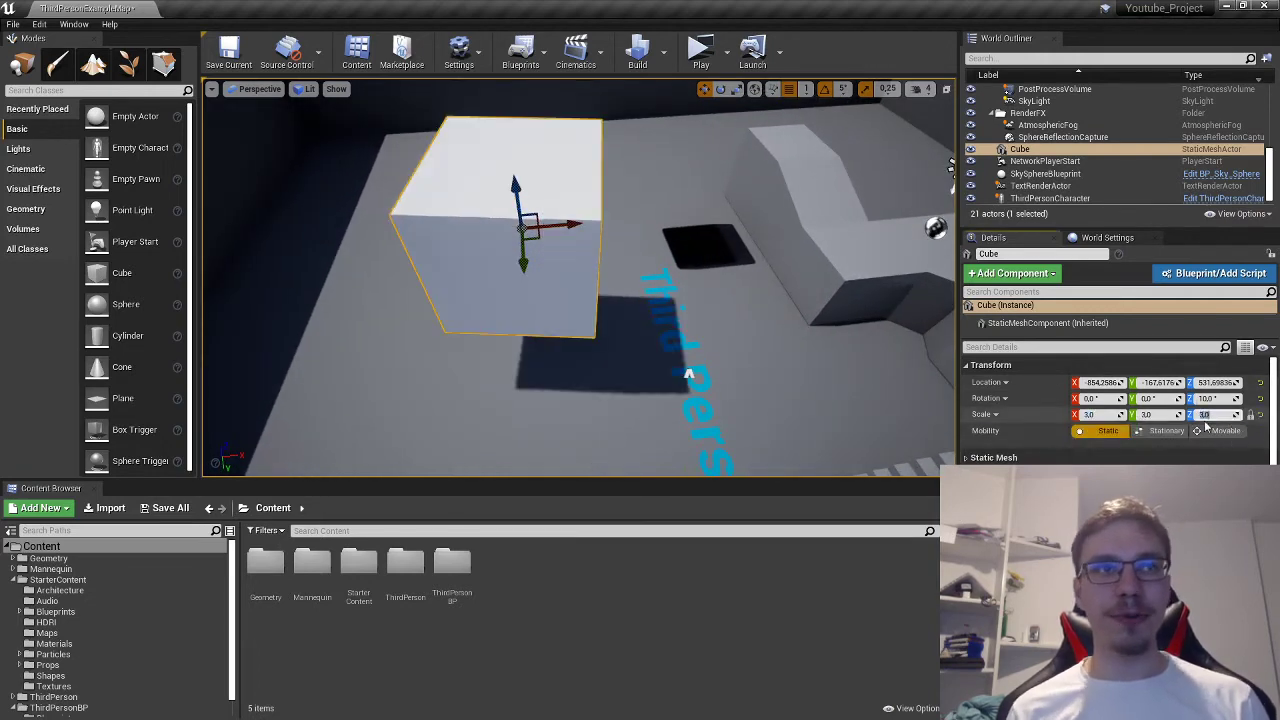
mouse_move(632, 244)
right_mouse_down()
mouse_move(606, 246)
mouse_move(632, 244)
right_mouse_up()
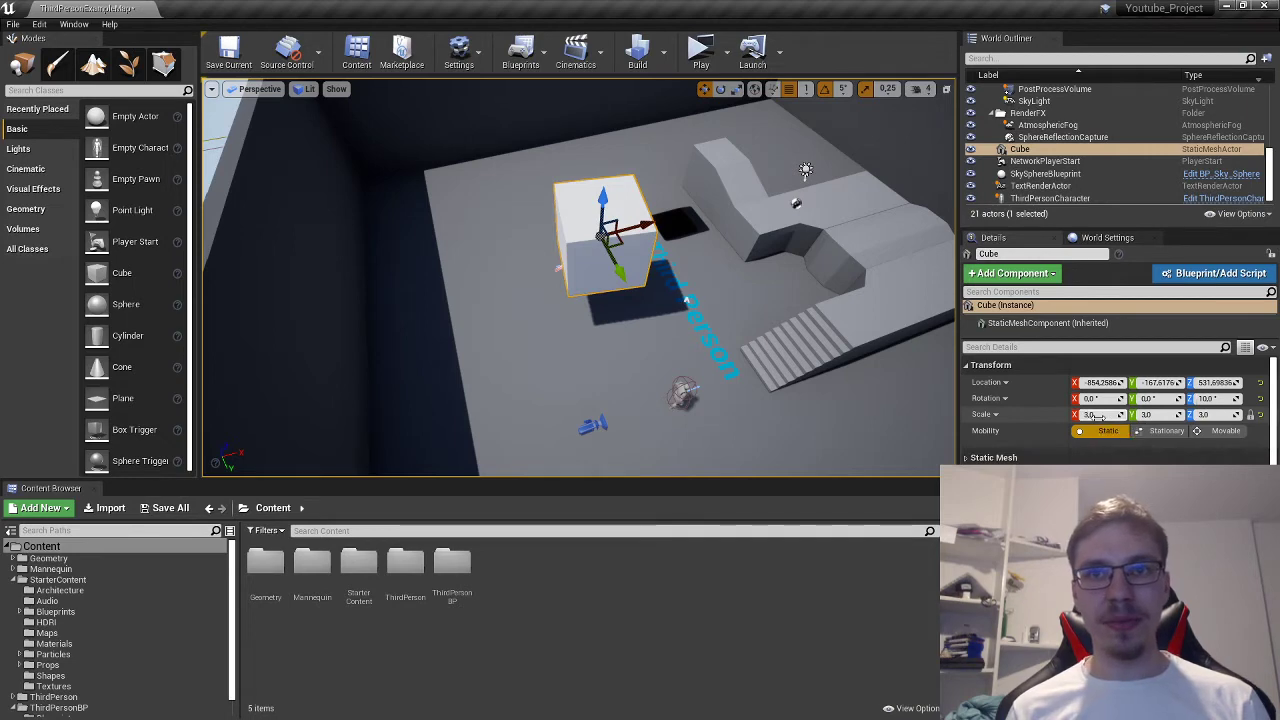
Set the cube's X scale alone to 1.0, lock the scale proportions and set Z to 9.0
left_click(1099, 415)
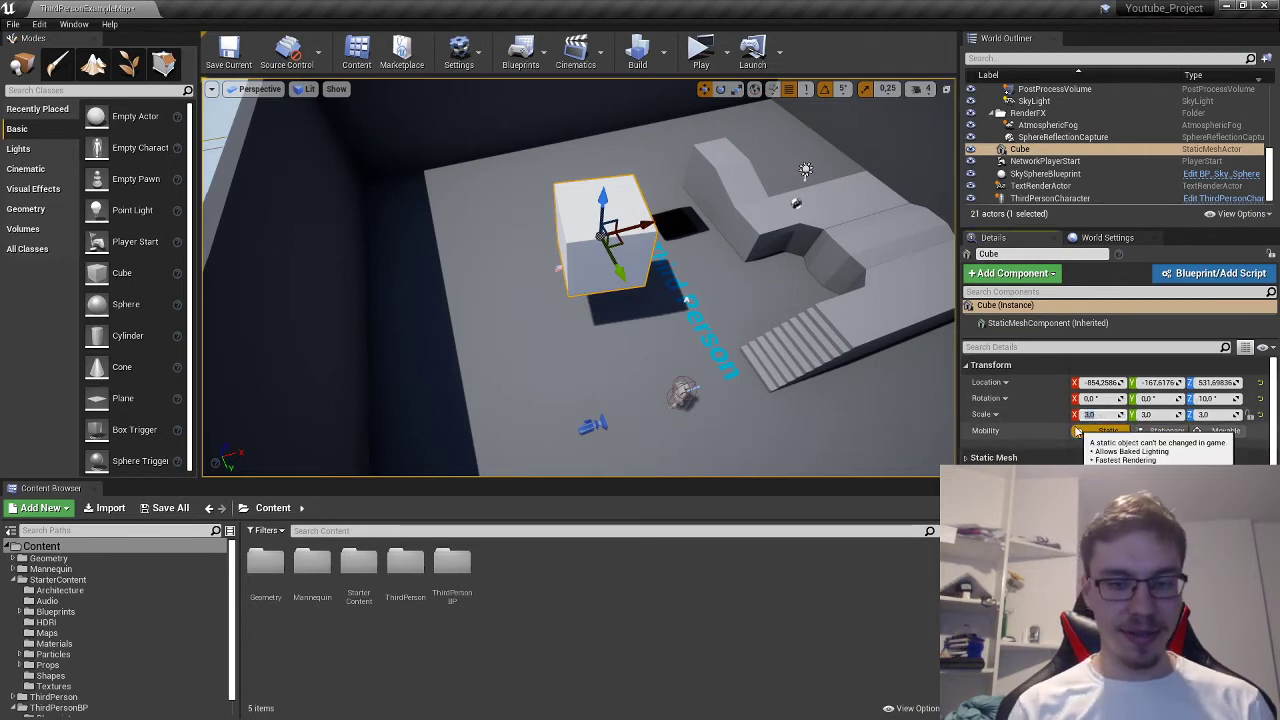
type("1")
key("Return")
left_click(1250, 415)
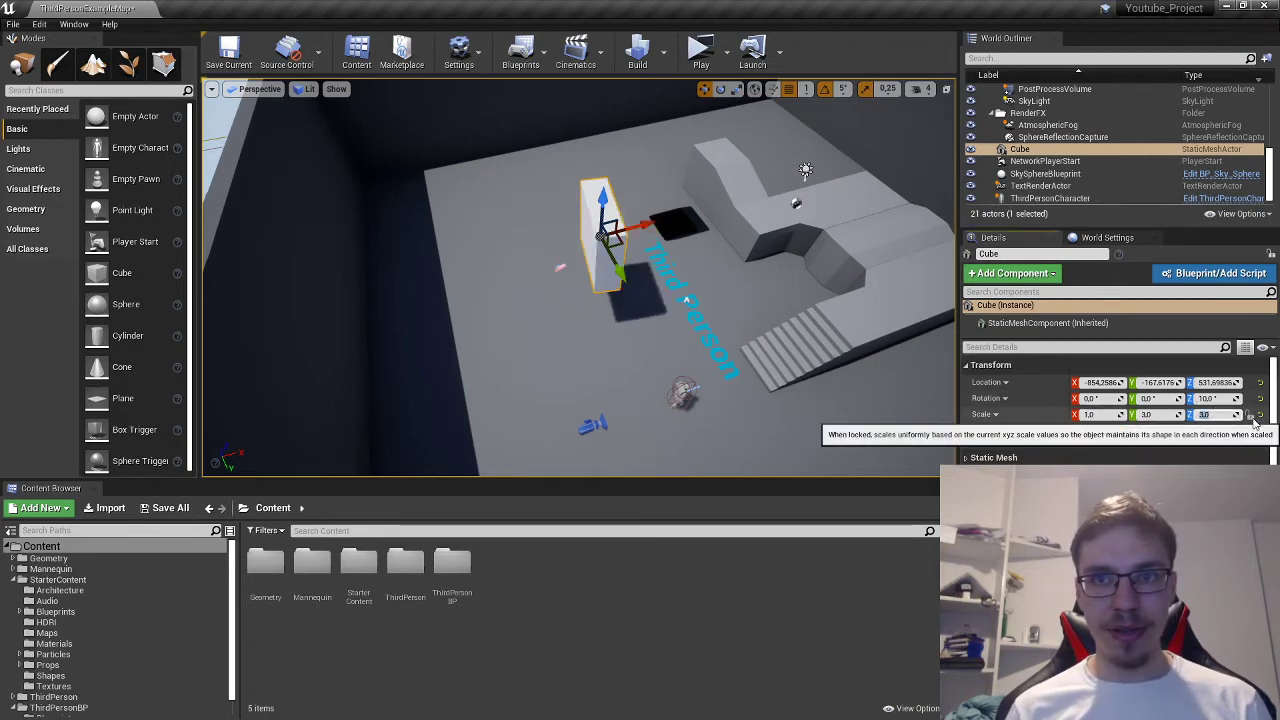
type("9")
key("Return")
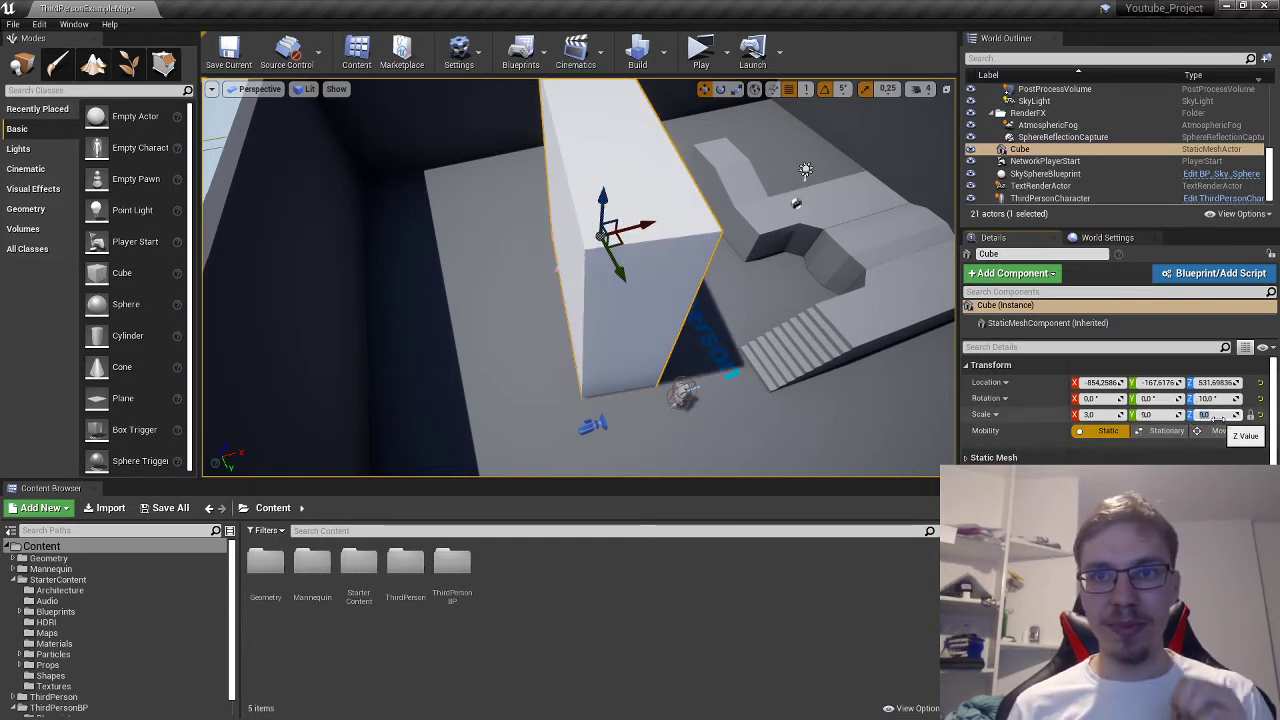
left_click(1158, 416)
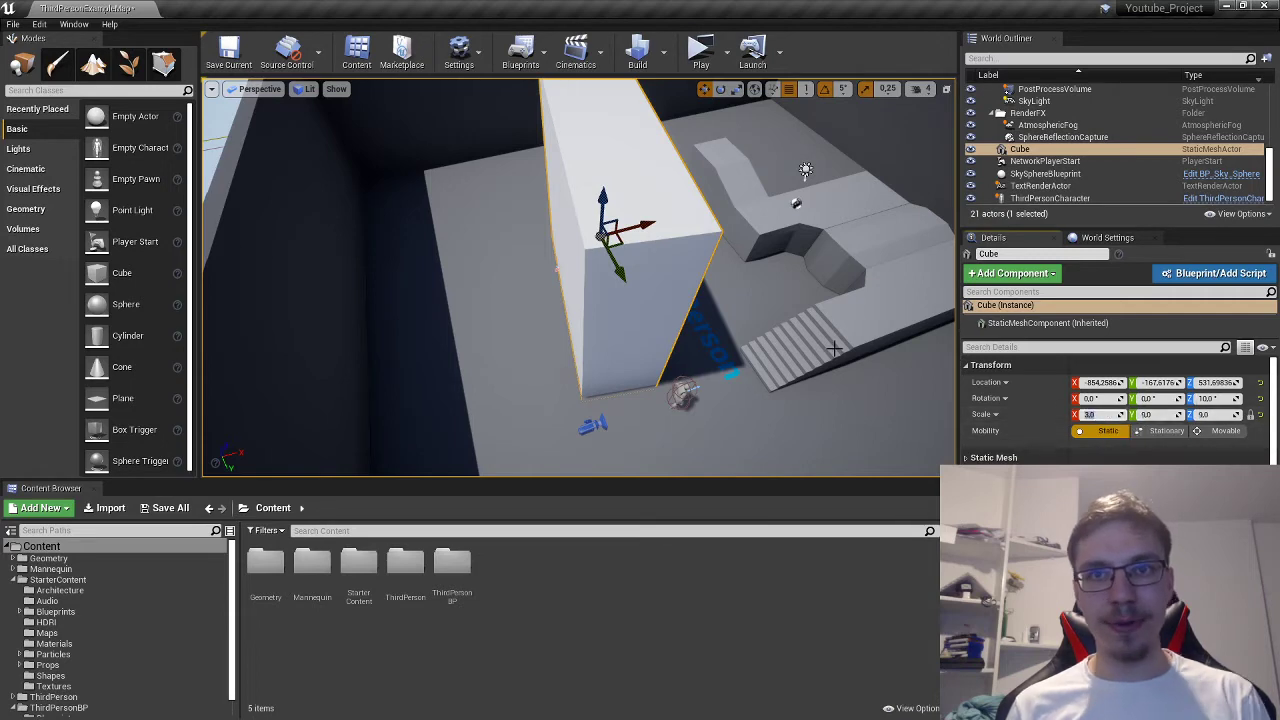
Reset the cube's scale and rotation to their defaults
mouse_move(755, 303)
right_mouse_down()
mouse_move(700, 302)
mouse_move(755, 302)
right_mouse_up()
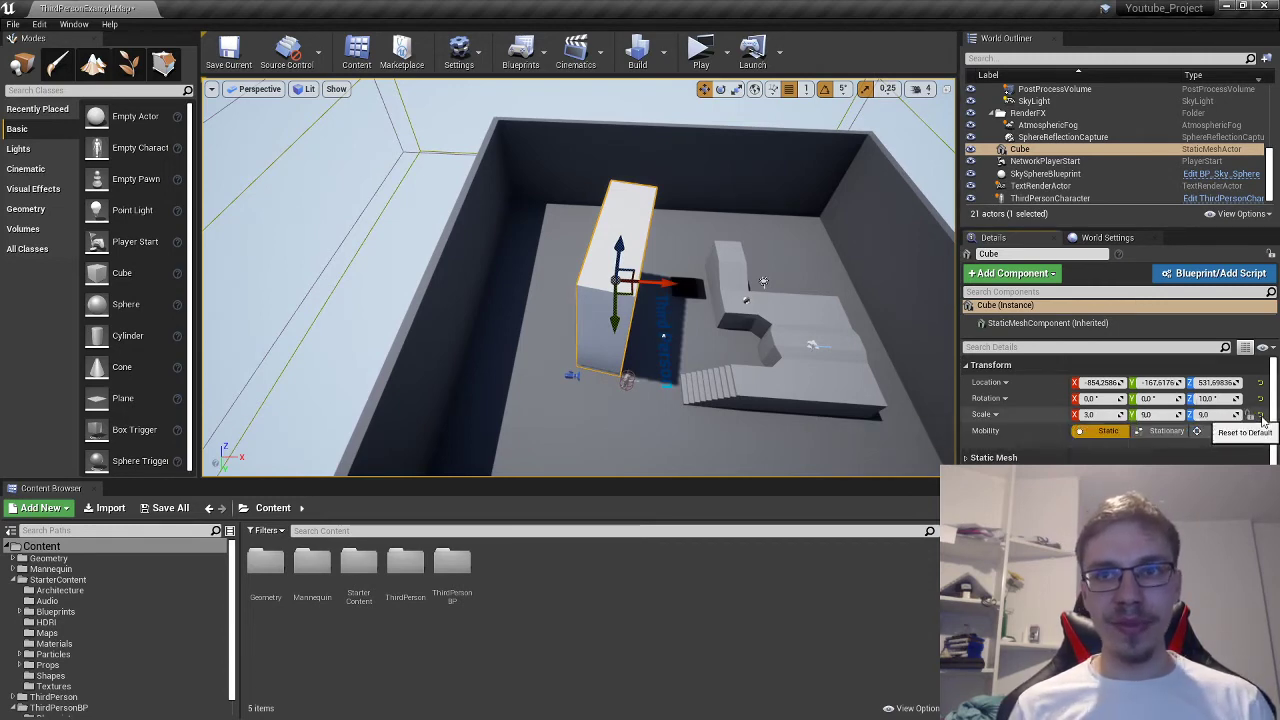
left_click(1260, 415)
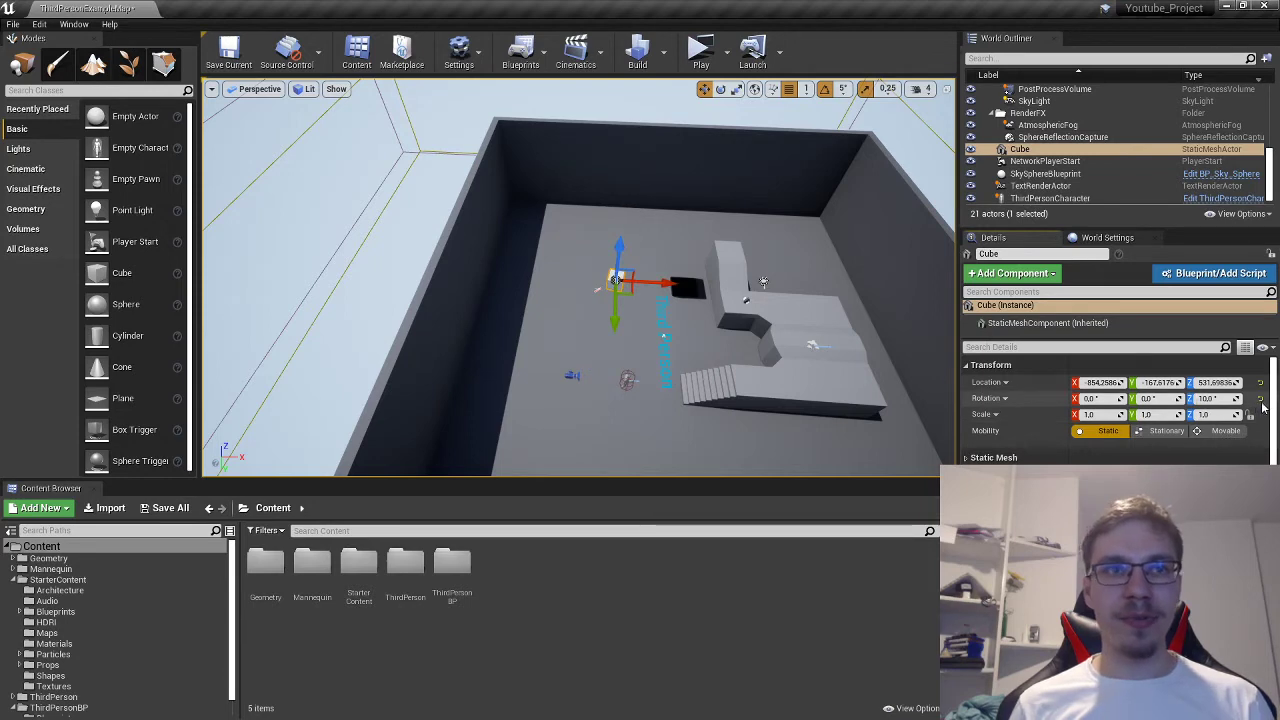
key("w")
right_click_drag(791, 322, 882, 288)
key("s")
key("s")
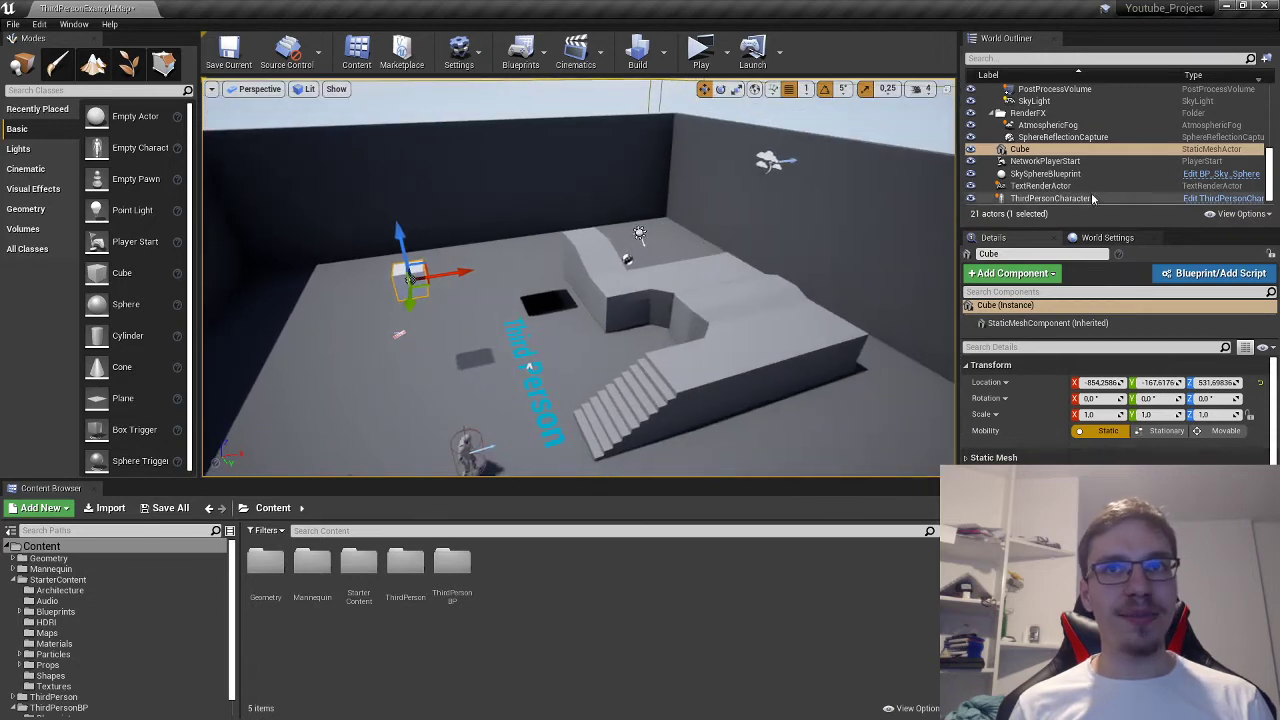
Focus the viewport in turn on the SphereReflectionCapture, TextRenderActor, SkySphereBlueprint and Cube actors from the World Outliner
left_click(970, 152)
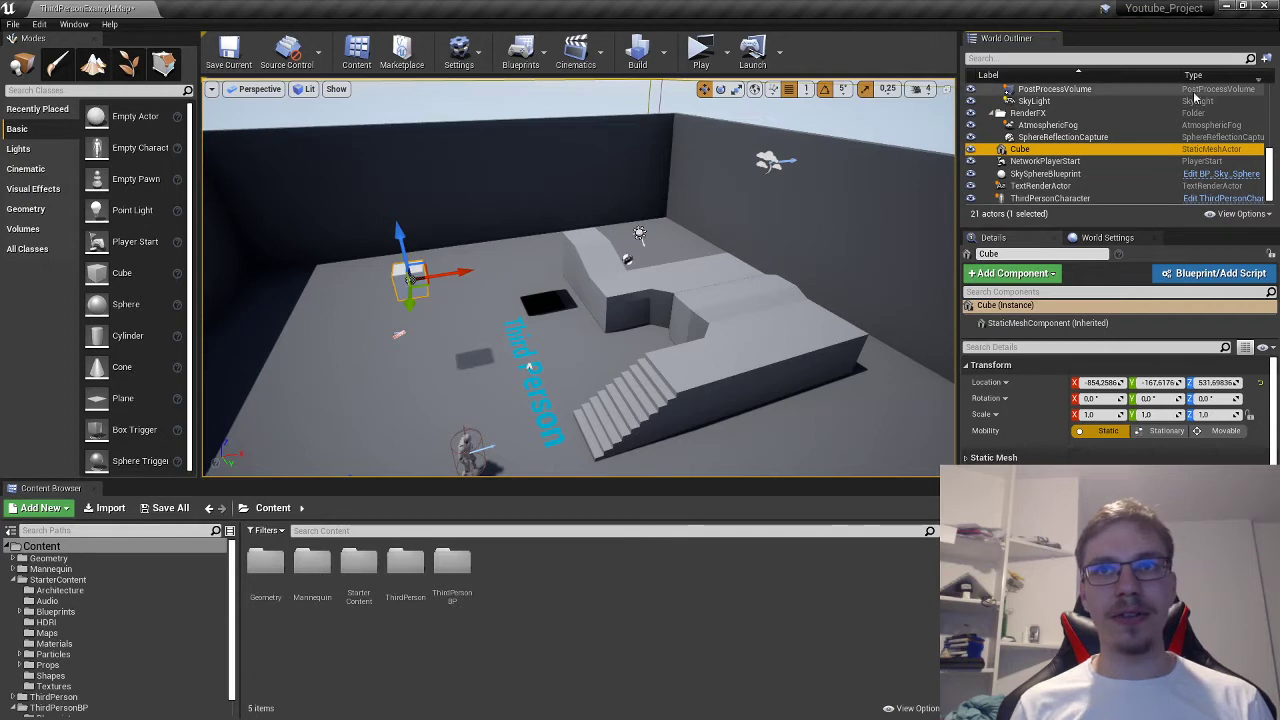
scroll(1210, 180, "up", 5)
scroll(1210, 176, "down", 7)
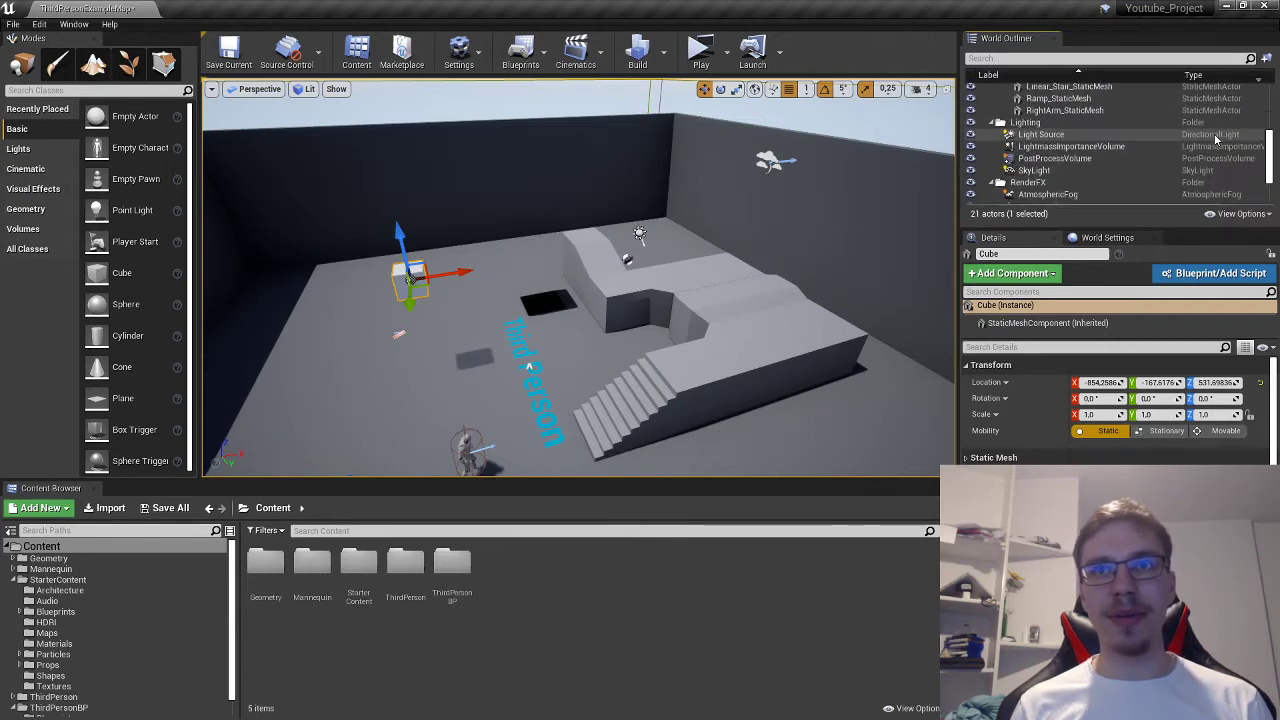
right_click_drag(850, 190, 895, 215)
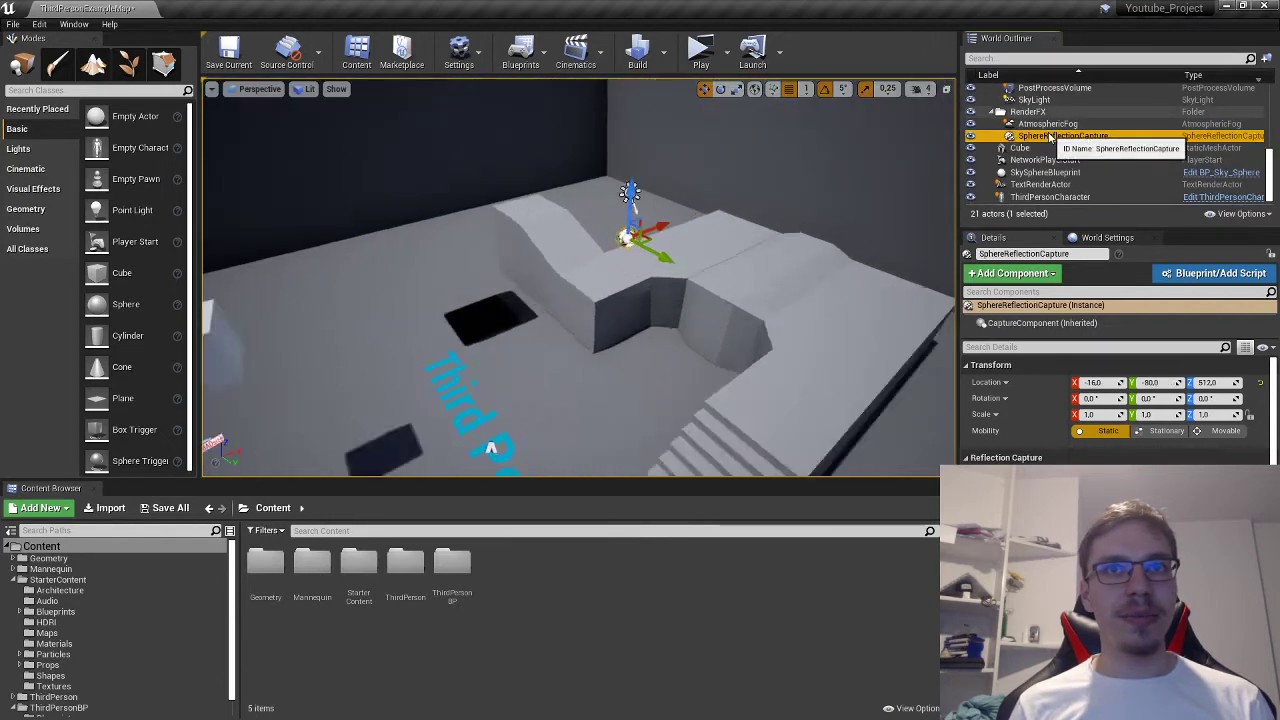
double_click(1045, 184)
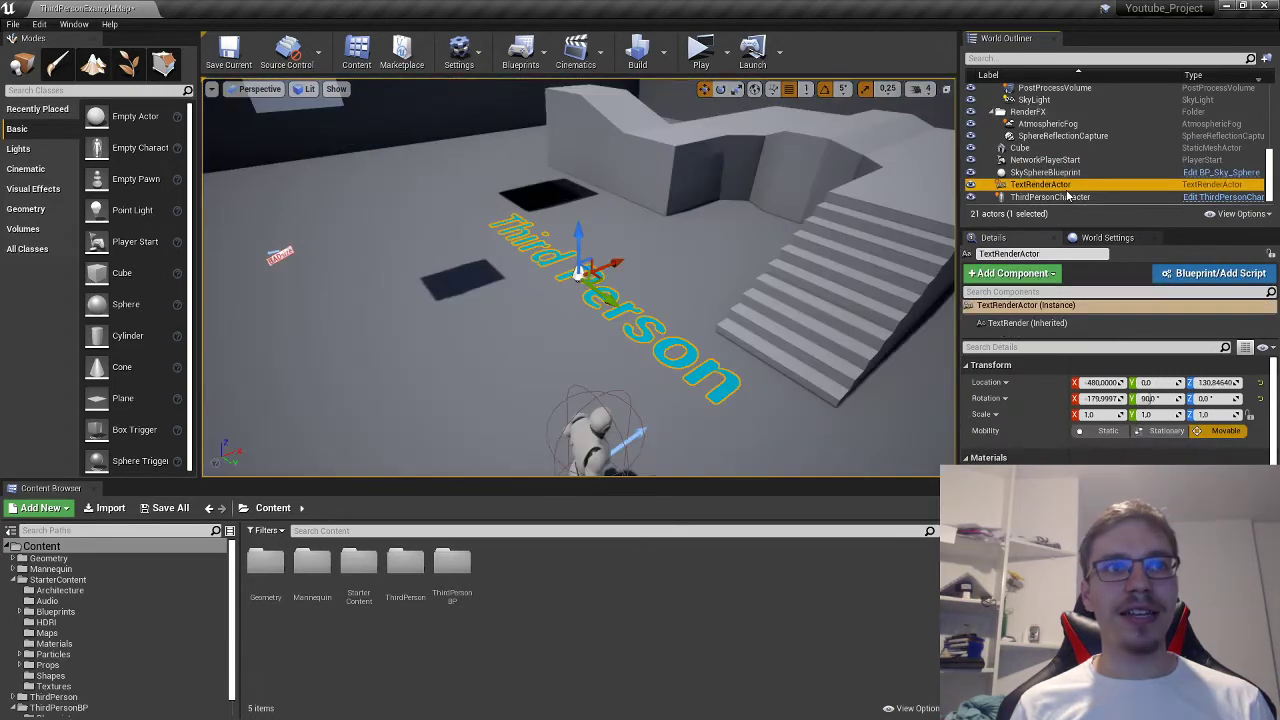
right_click_drag(809, 282, 795, 282)
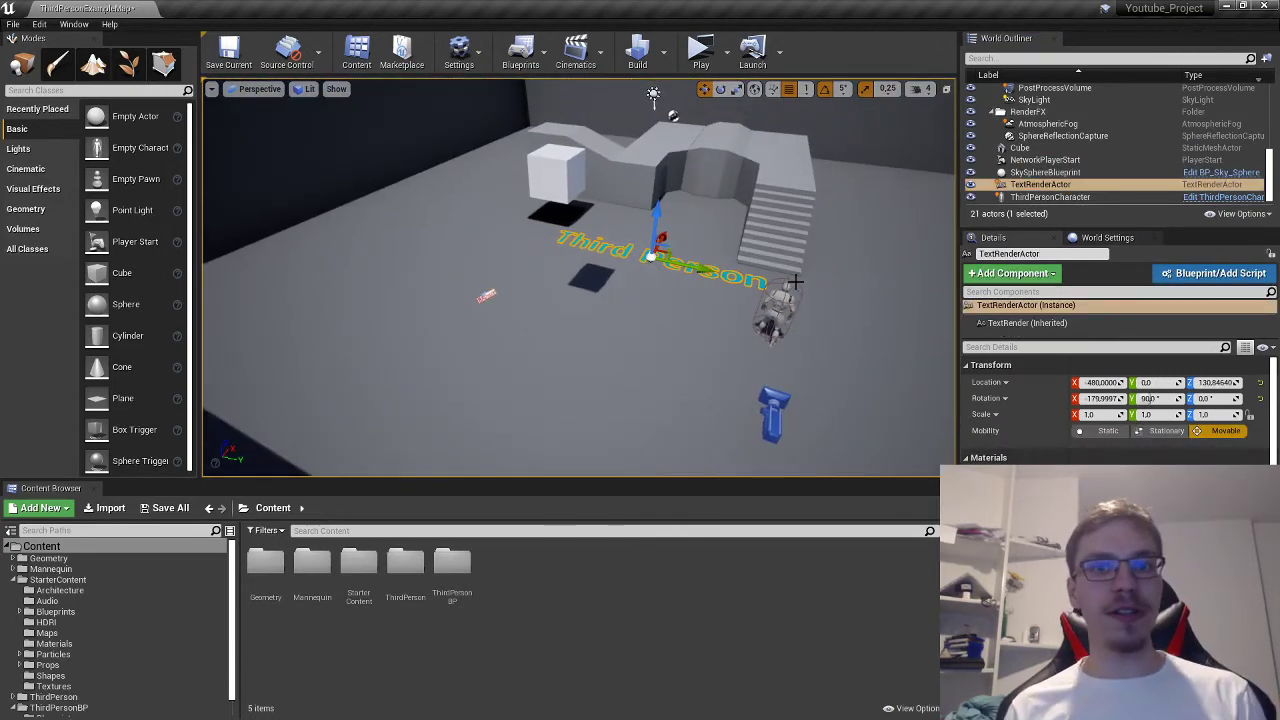
right_click_drag(529, 290, 572, 272)
double_click(1042, 174)
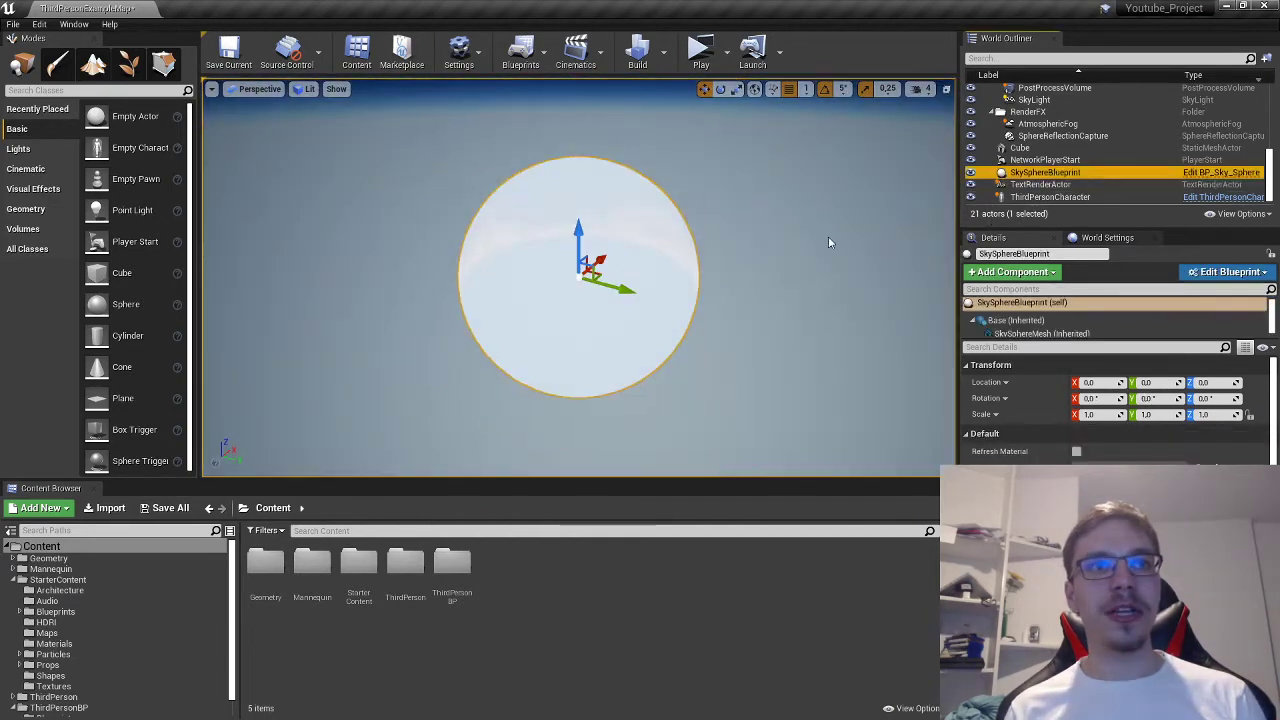
right_click_drag(828, 236, 828, 207)
double_click(1019, 148)
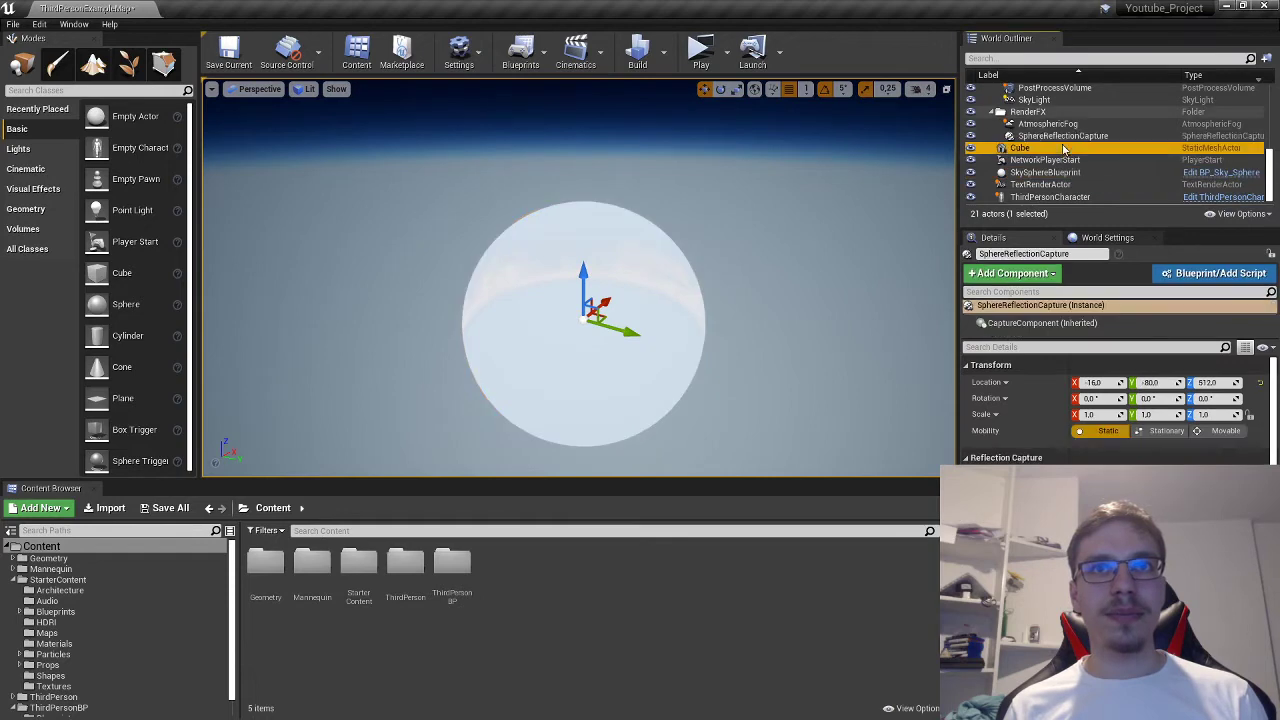
Create a subfolder inside the innermost NewFolder1 of the Arena folder, move Wall7 into it, and collapse and expand the subfolder
scroll(1066, 158, "up", 5)
right_click(1074, 138)
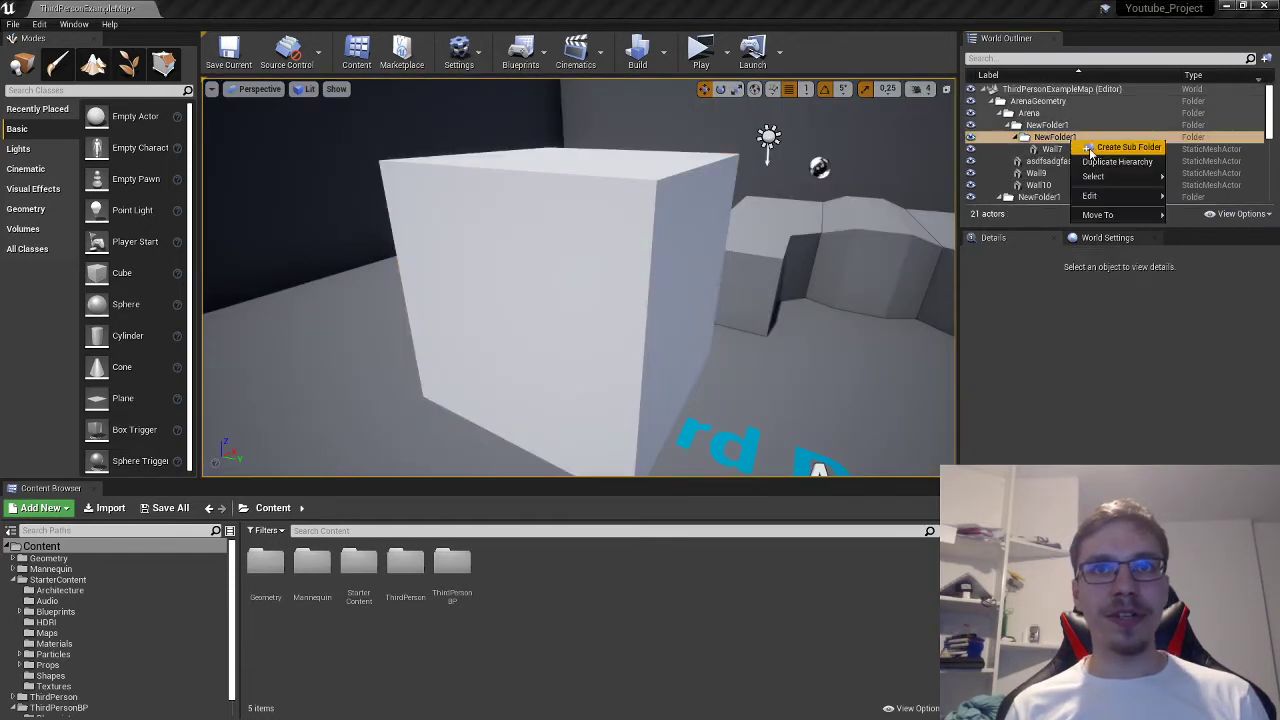
left_click(1107, 151)
left_click(1090, 186)
left_click_drag(1080, 163, 1070, 150)
left_click(1025, 150)
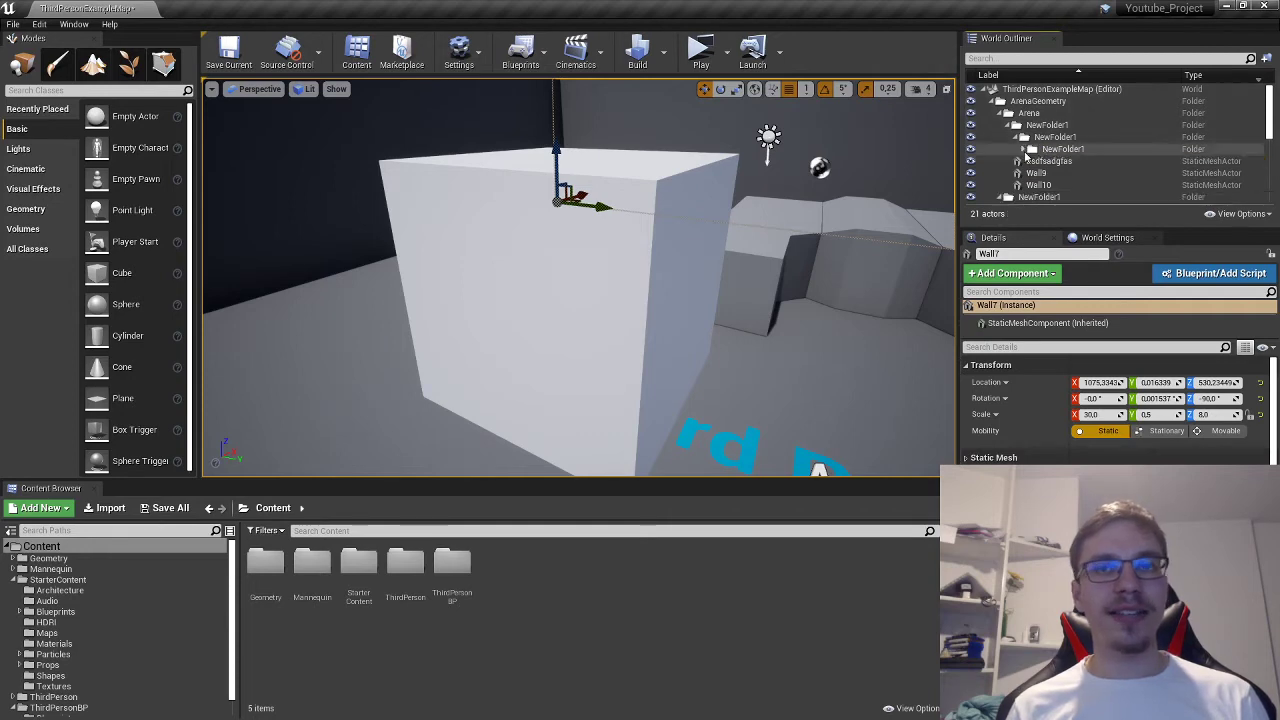
left_click(1025, 150)
Select the cube in the level, rotate it 25° around Y and stretch its X scale to 3.5
right_click_drag(598, 300, 578, 300)
right_click_drag(788, 258, 767, 260)
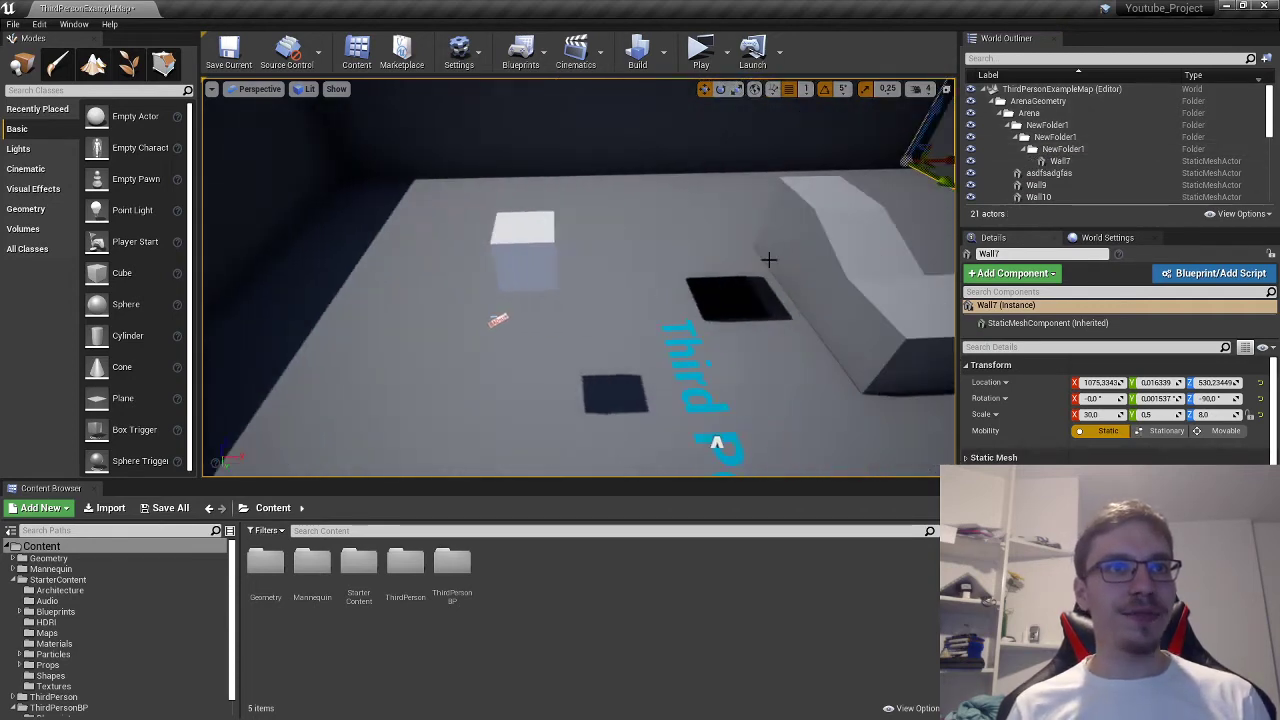
left_click(518, 270)
key("e")
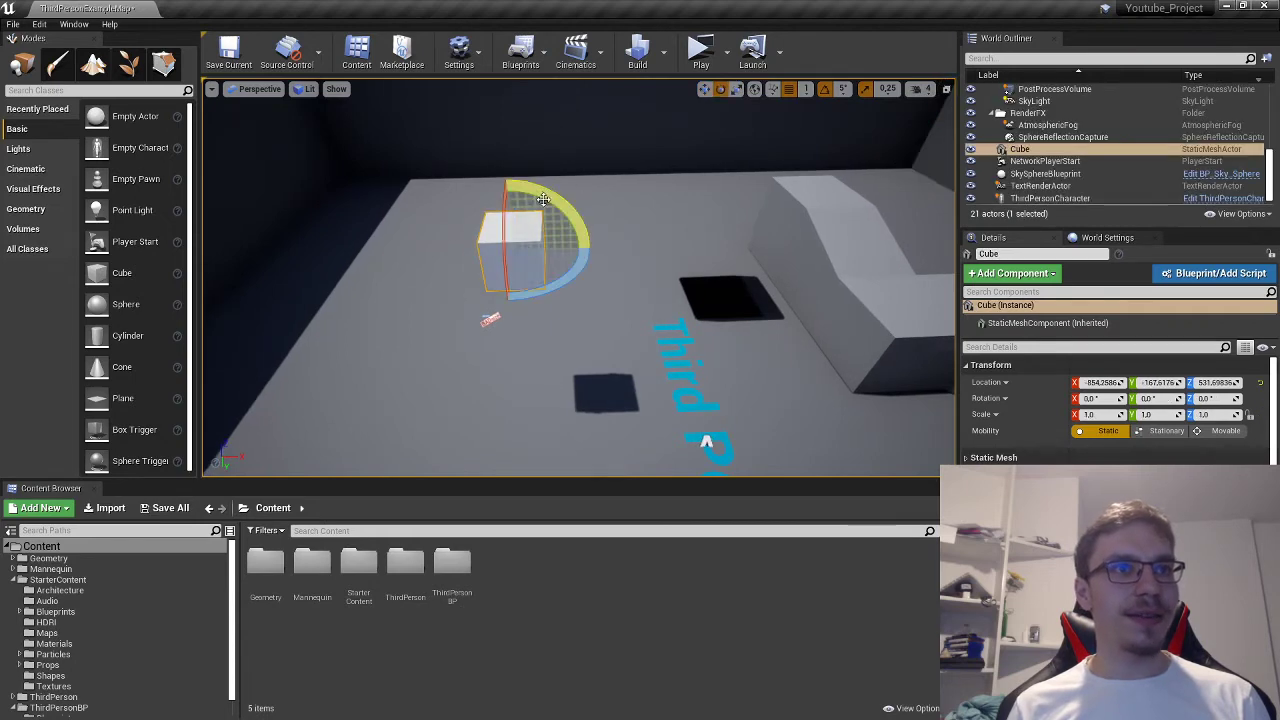
left_click_drag(547, 198, 524, 190)
key("w")
right_click_drag(547, 198, 545, 176)
right_click_drag(589, 248, 568, 372)
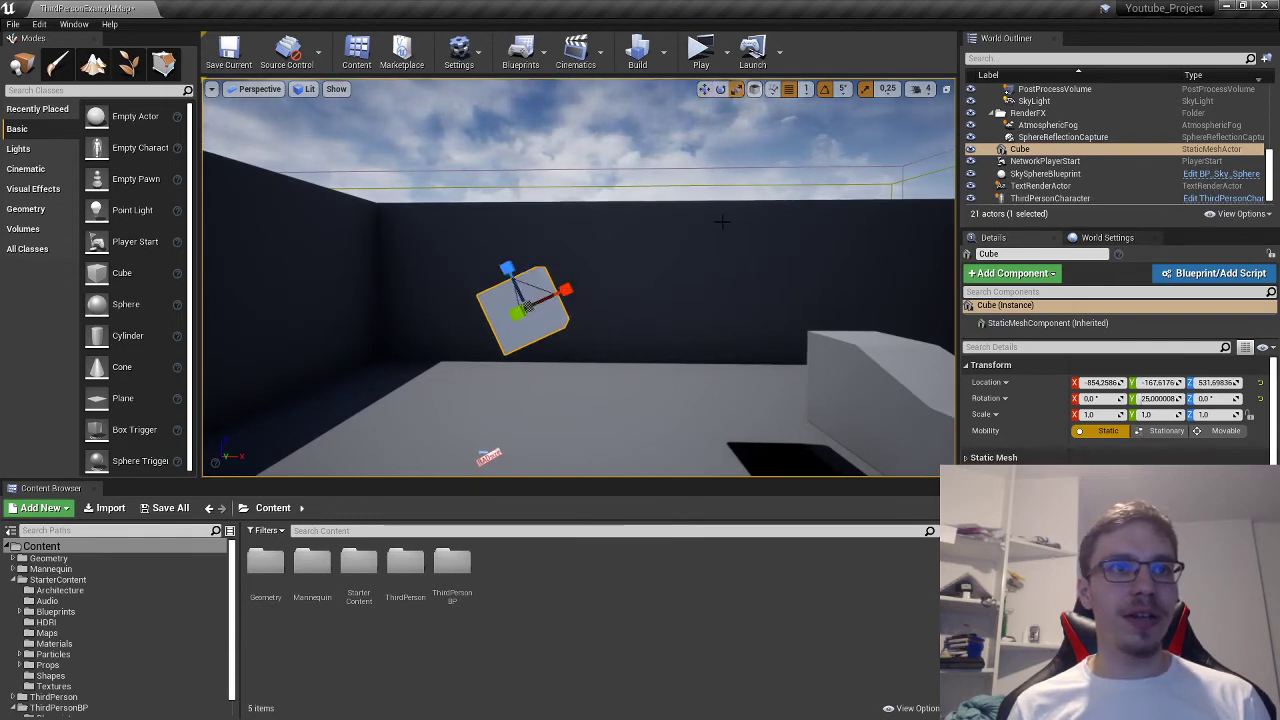
left_click_drag(568, 290, 618, 270)
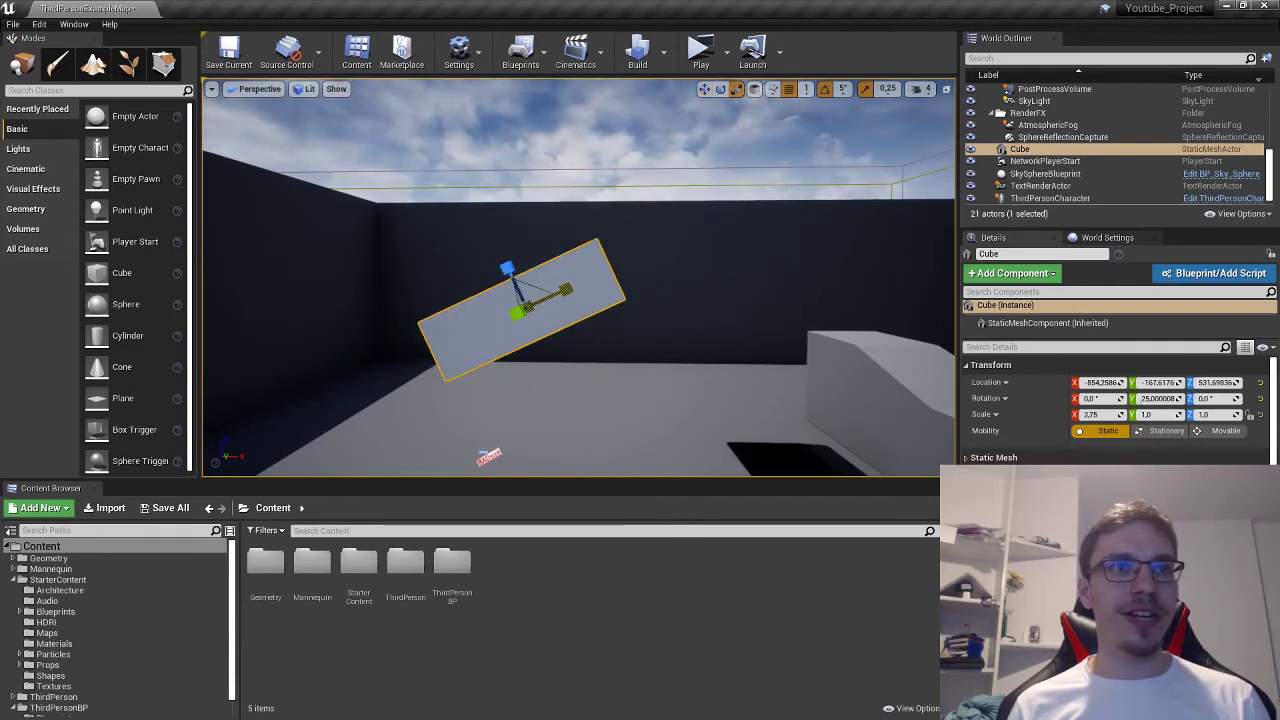
Duplicate the tilted cube along the world X axis to about X -486
key("w")
key("d")
right_click_drag(595, 284, 602, 310)
key("s")
key("a")
key("d")
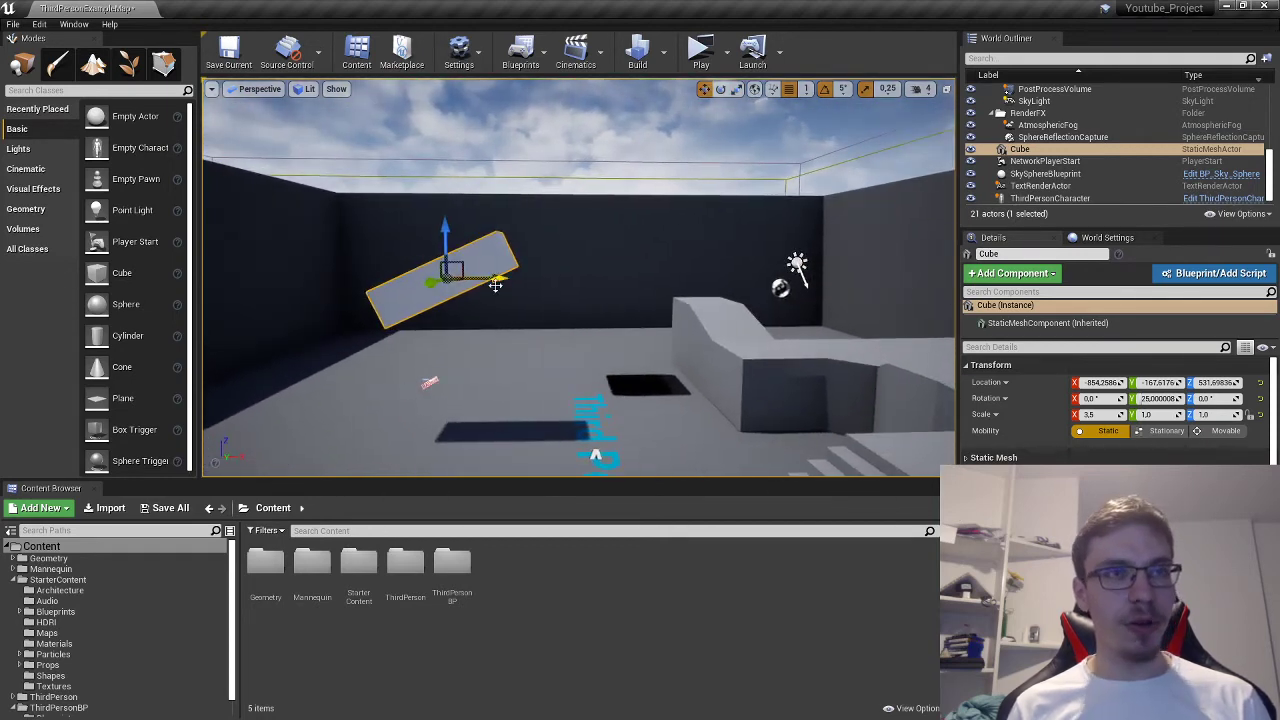
left_click_drag(491, 278, 636, 278, "alt")
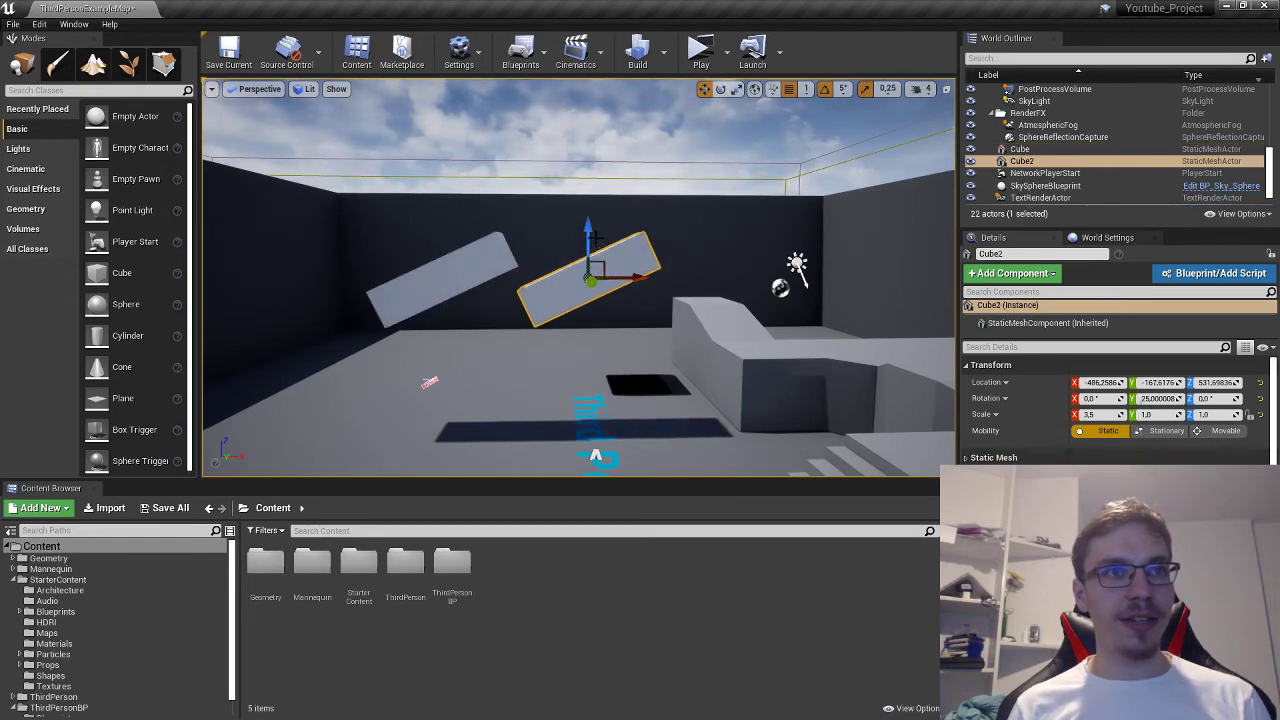
Move the copy to about X -526 and Z 687 so it continues the slope of the original cube
left_click_drag(590, 239, 592, 181)
key("w")
right_click_drag(592, 181, 579, 169)
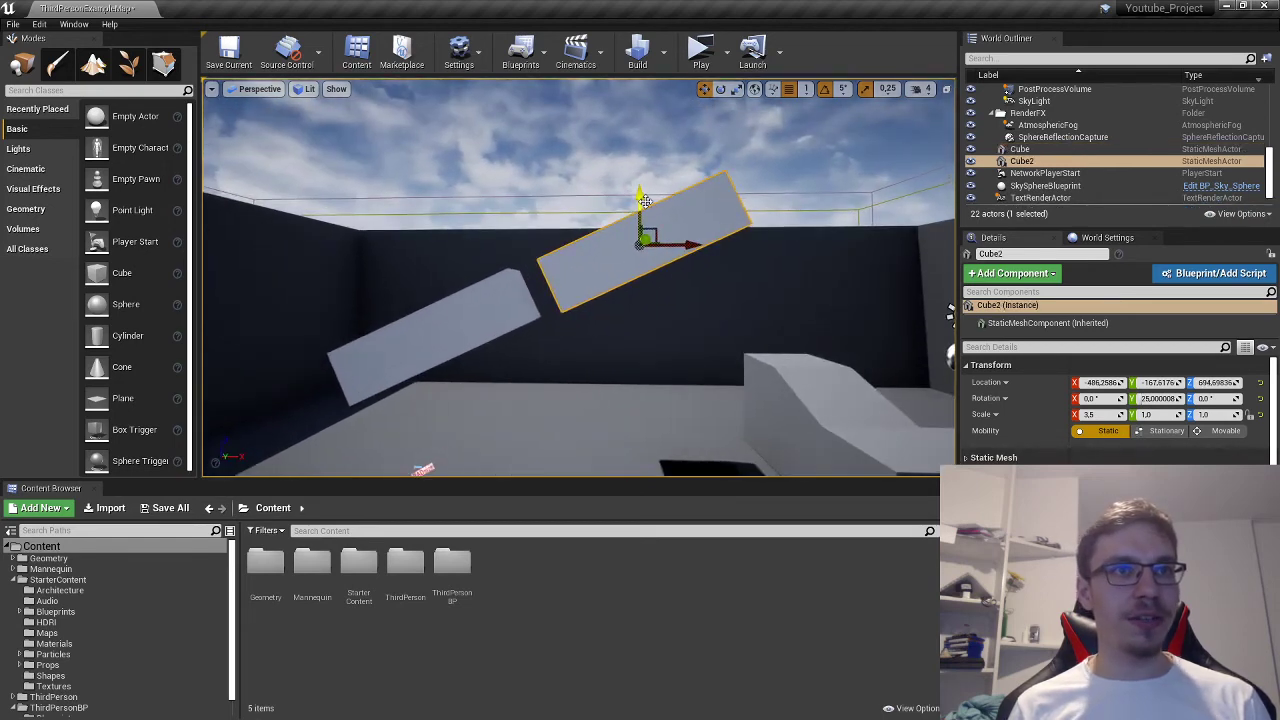
left_click_drag(641, 202, 667, 247)
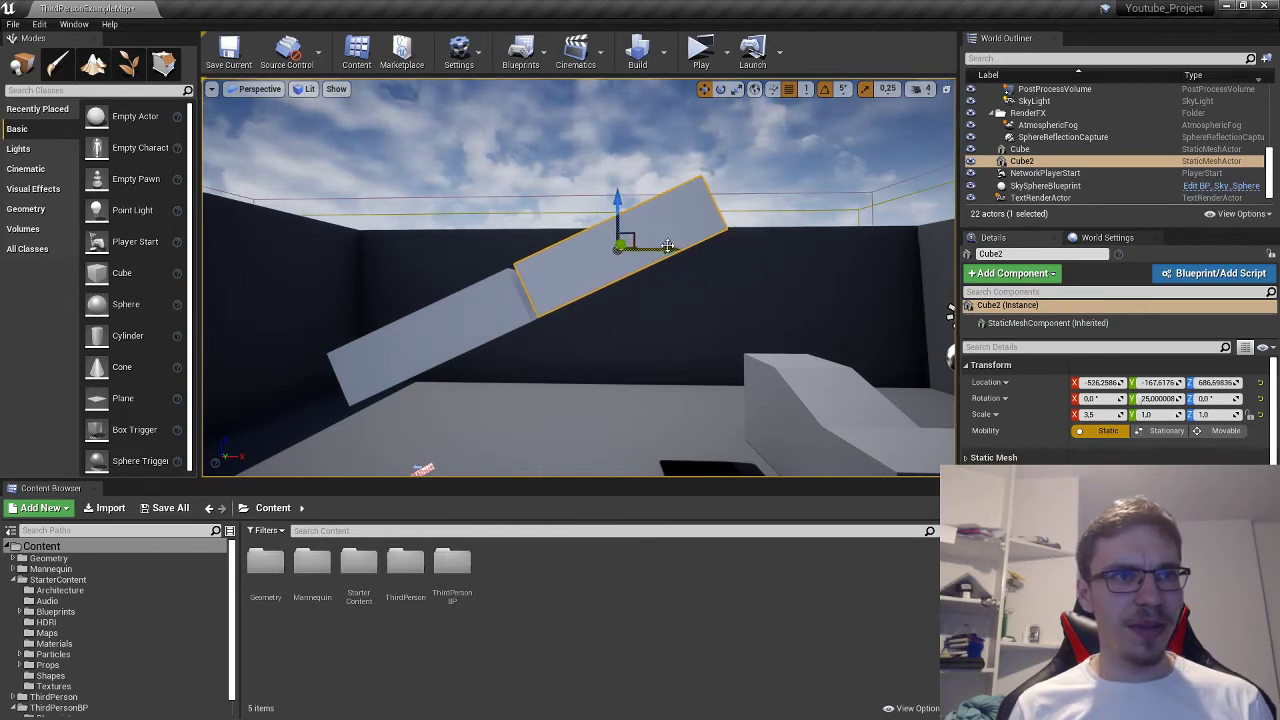
key("w")
mouse_move(667, 247)
right_mouse_down()
mouse_move(638, 243)
mouse_move(686, 250)
right_mouse_up()
key("s")
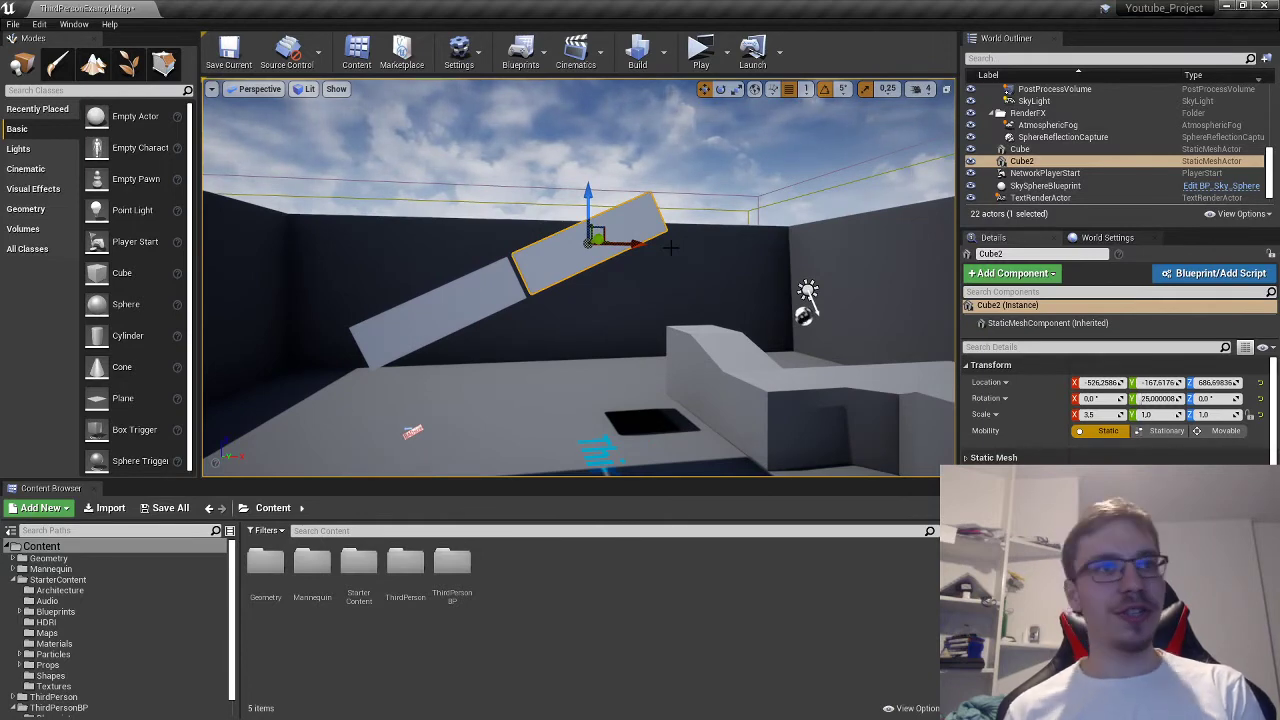
Delete the copied cube, select the original and switch the transform gizmo to local coordinate space
key("Delete")
left_click(490, 297)
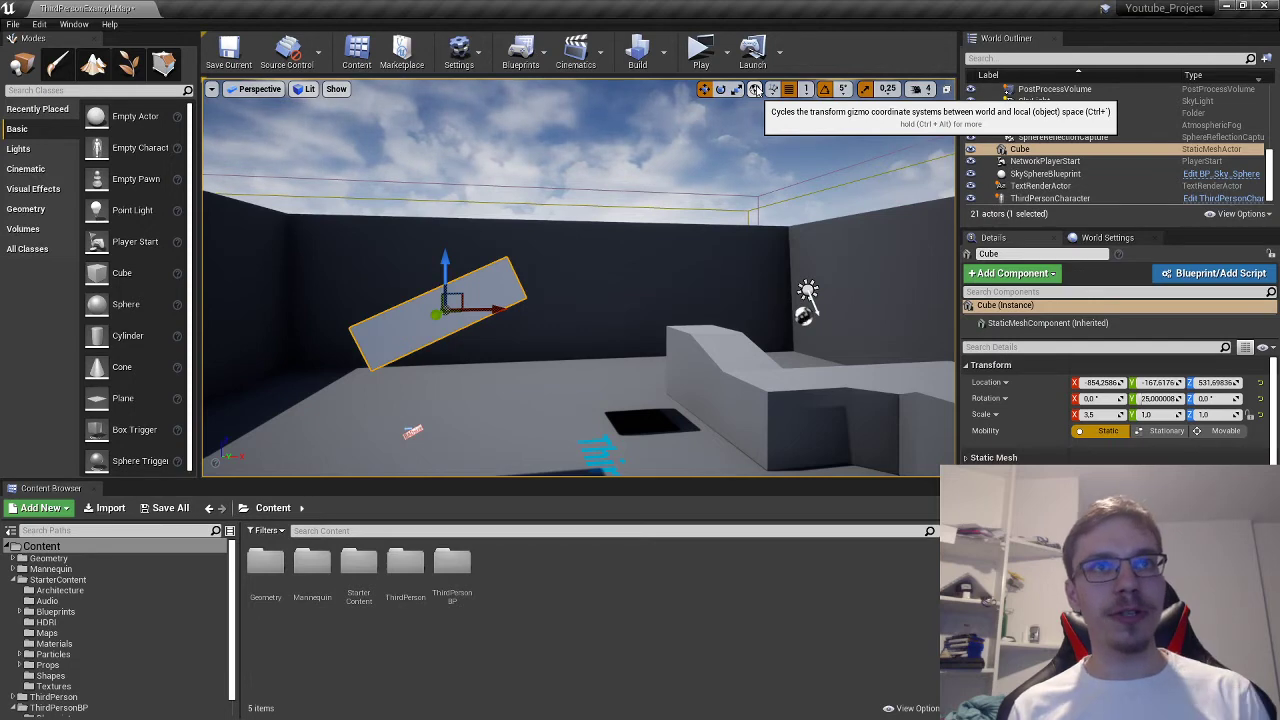
key("w")
mouse_move(555, 265)
right_mouse_down()
mouse_move(520, 262)
mouse_move(540, 280)
mouse_move(555, 265)
right_mouse_up()
key("s")
Duplicate the tilted cube twice along its local X axis, placing the last copy at about X -115 and Z 877
left_click_drag(555, 264, 735, 174, "alt")
key("w")
mouse_move(629, 283)
right_mouse_down()
mouse_move(605, 270)
mouse_move(680, 272)
mouse_move(629, 283)
mouse_move(655, 285)
mouse_move(648, 276)
right_mouse_up()
key("s")
left_click_drag(652, 211, 823, 146, "alt")
Duplicate the linear staircase along the Y axis so the copy sits beside the original, at about Y 493
key("s")
right_click_drag(810, 165, 930, 260)
key("w")
key("s")
right_click_drag(770, 208, 795, 211)
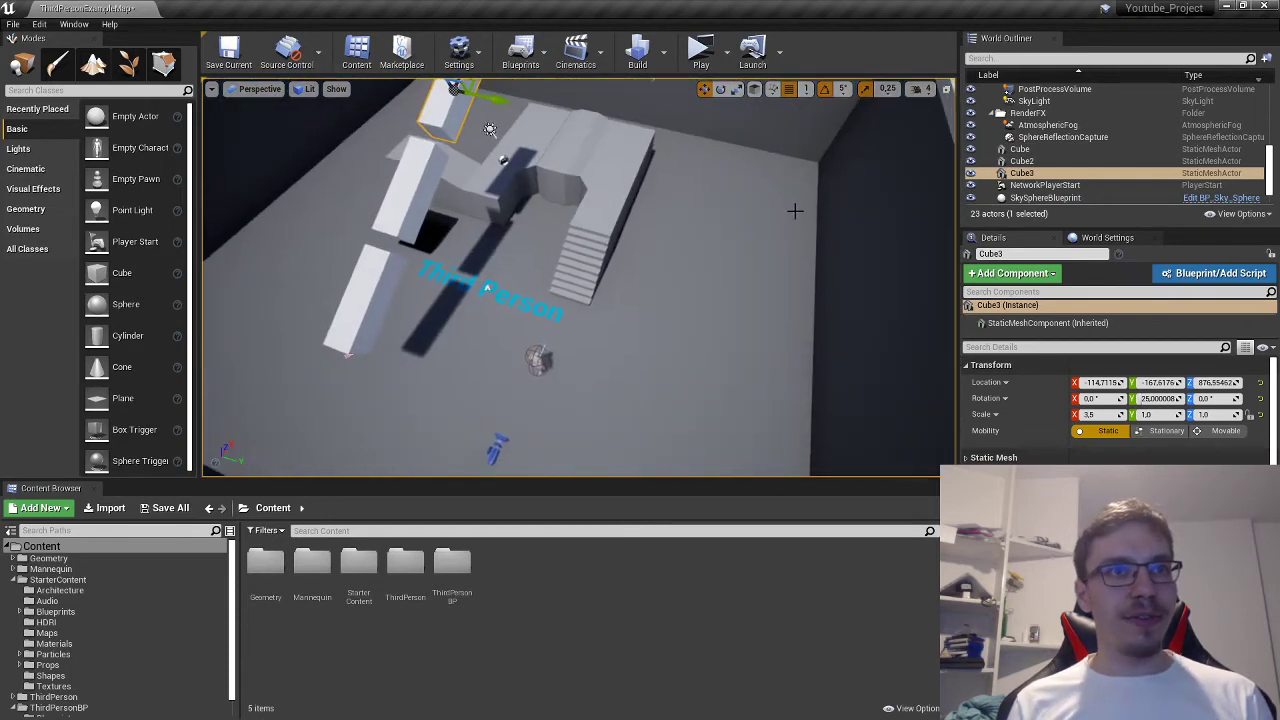
left_click(580, 265)
key("w")
right_click_drag(580, 265, 650, 270)
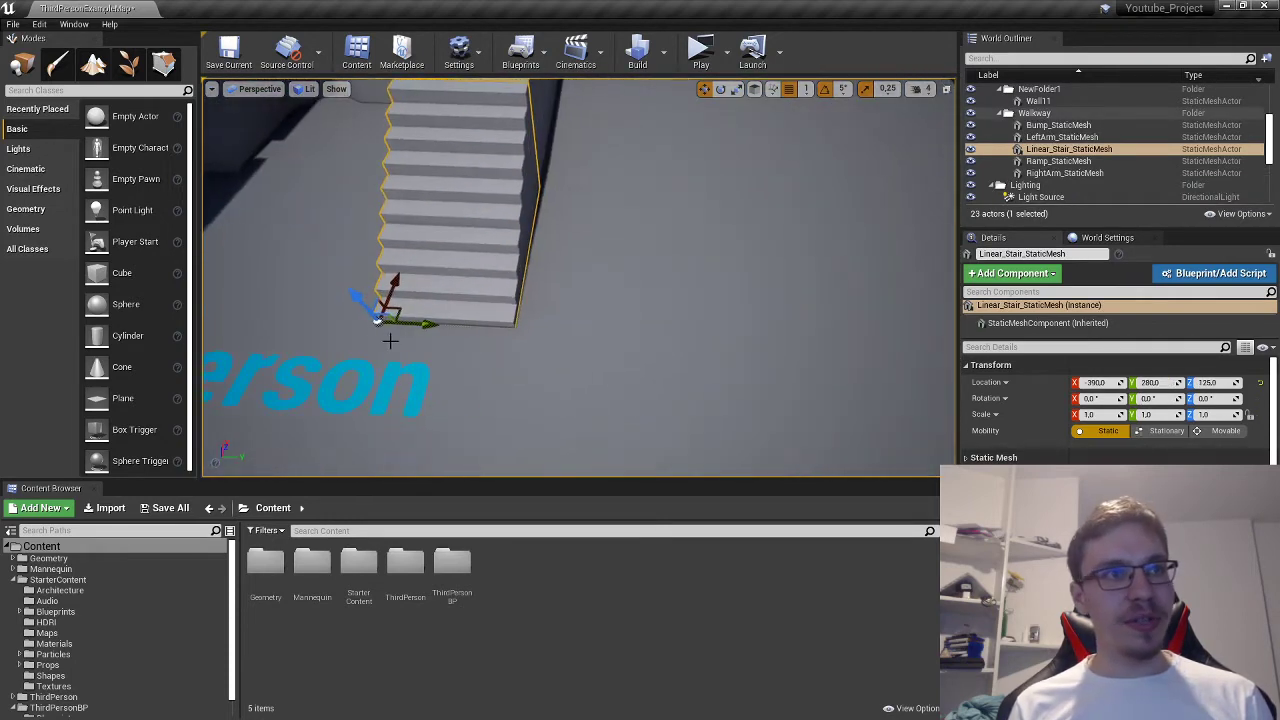
left_click_drag(416, 327, 564, 343, "alt")
Move the duplicated staircase along Y to about 480 so it sits flush against the original stairs
key("a")
mouse_move(564, 343)
right_mouse_down()
mouse_move(600, 343)
mouse_move(580, 336)
right_mouse_up()
key("d")
key("w")
key("s")
key("w")
scroll(665, 303, "down", 4)
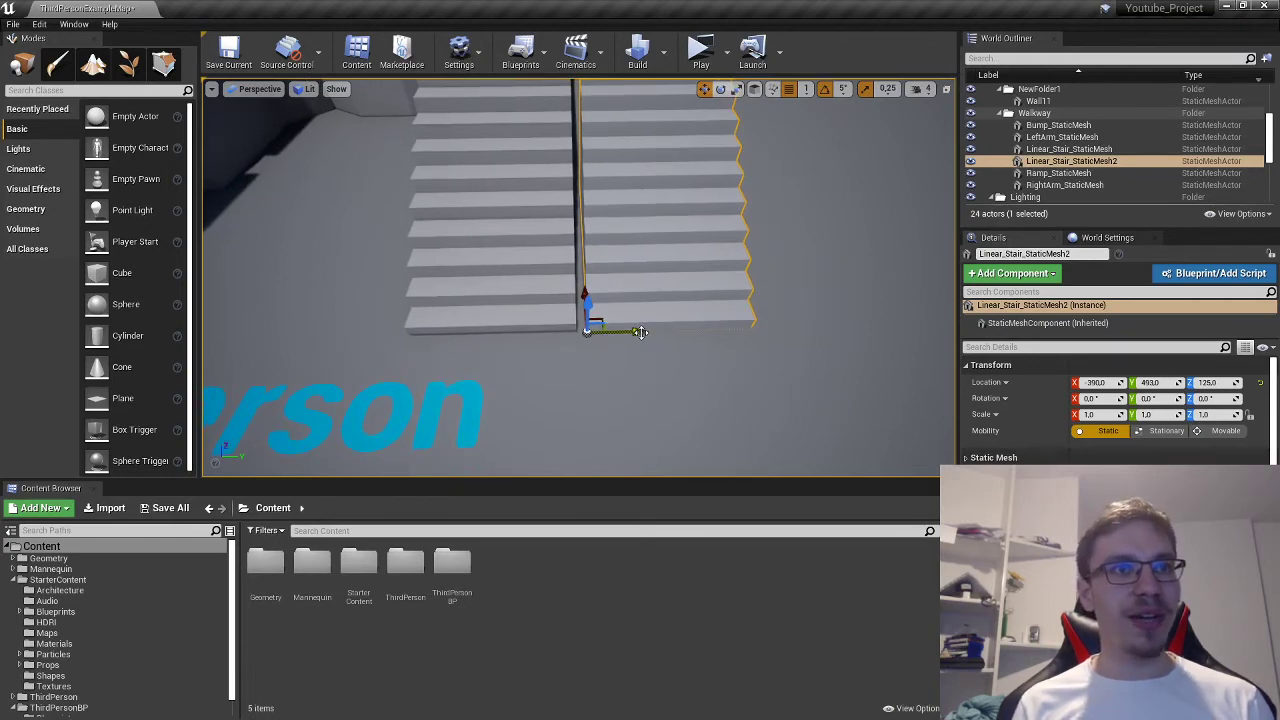
mouse_move(641, 332)
left_mouse_down()
mouse_move(630, 335)
mouse_move(798, 324)
mouse_move(634, 343)
left_mouse_up()
right_click_drag(634, 343, 585, 352)
mouse_move(706, 294)
right_mouse_down()
mouse_move(640, 296)
mouse_move(706, 294)
right_mouse_up()
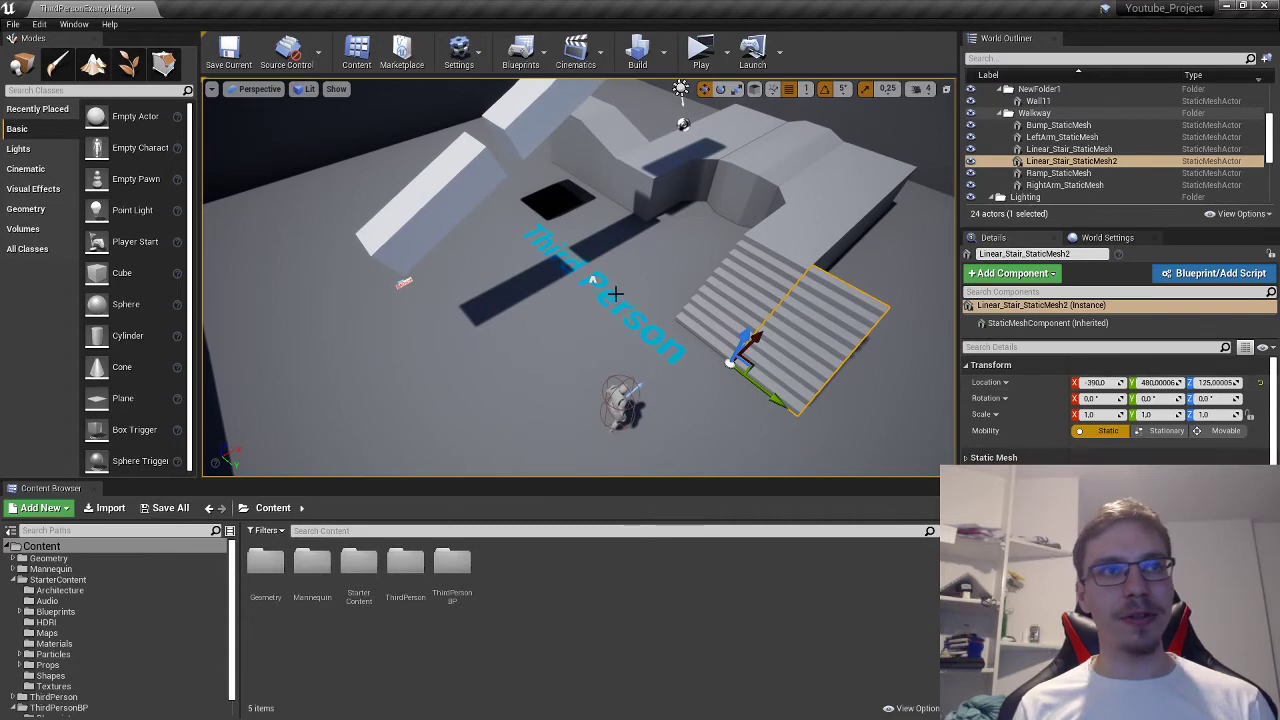
Set the X location of the lowest tilted cube first to 400 and finally to 450
left_click(446, 190)
left_click_drag(1094, 383, 1122, 381)
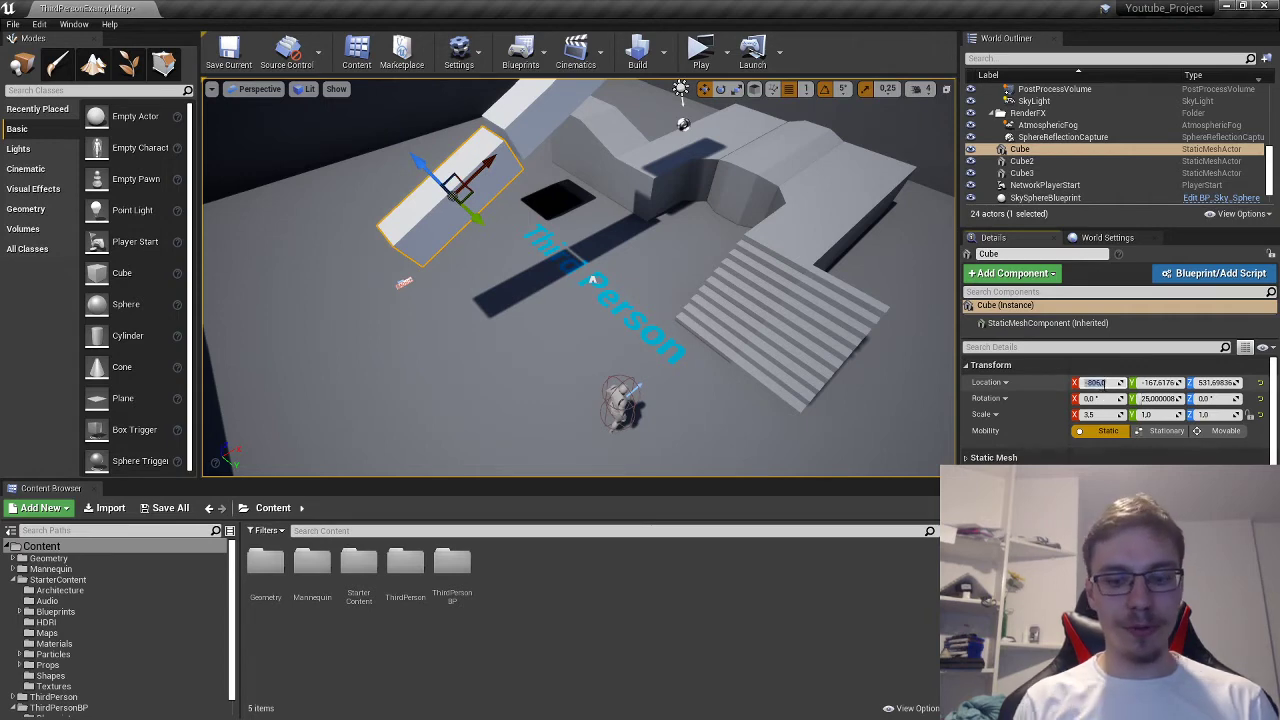
type("400")
key("Return")
right_click_drag(860, 335, 940, 308)
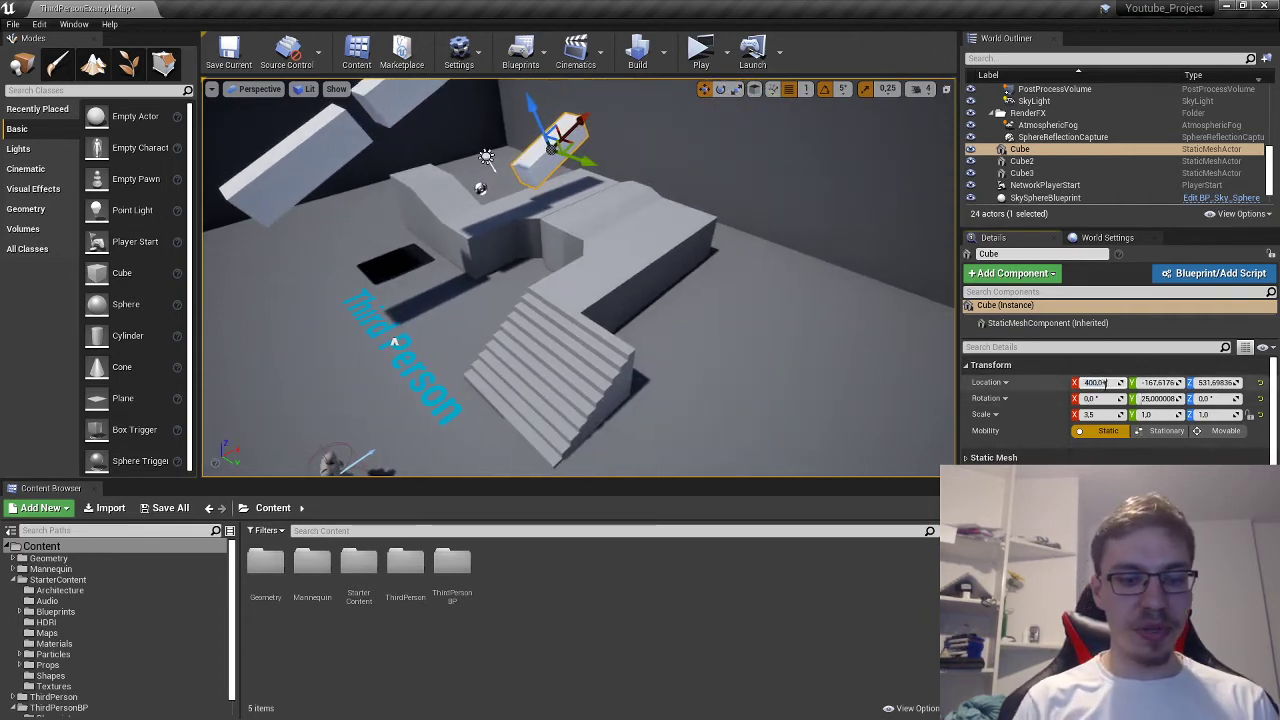
type("50")
key("Return")
key("w")
right_click_drag(850, 330, 778, 315)
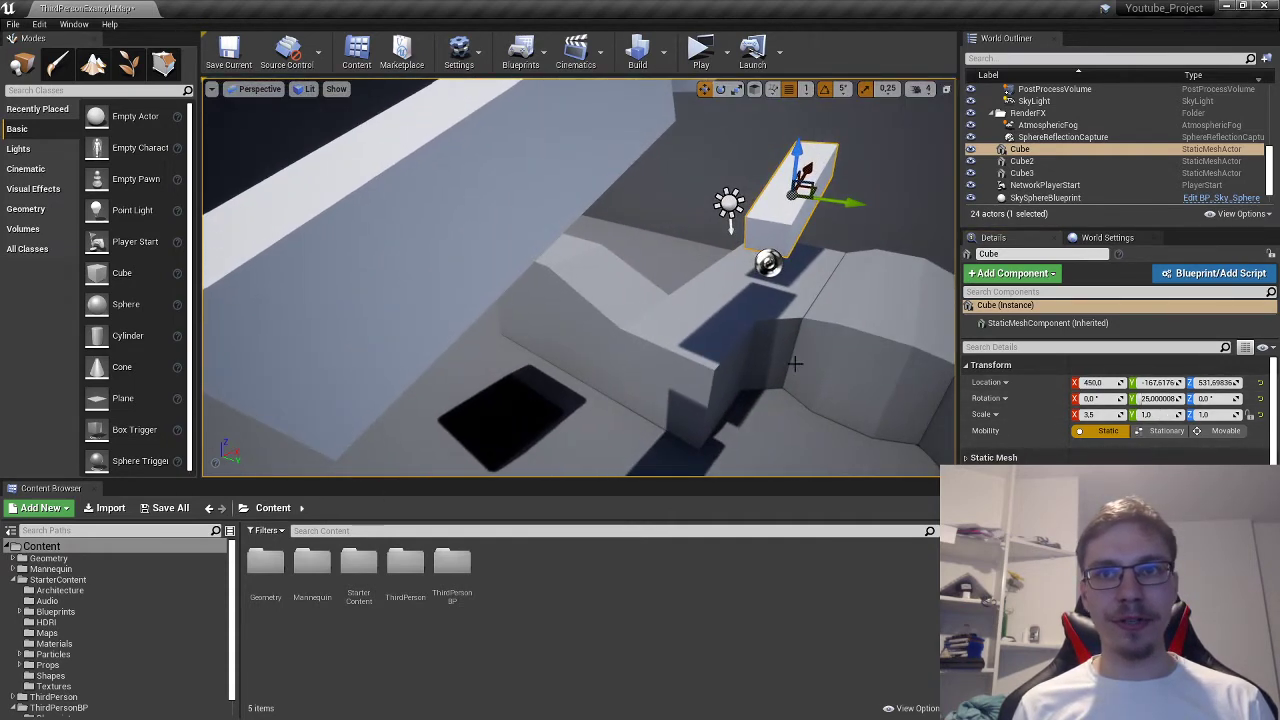
Select both staircases and the adjoining right arm of the walkway together
key("s")
right_click_drag(795, 364, 765, 386)
key("a")
key("d")
left_click(682, 263)
key("w")
mouse_move(719, 280)
right_mouse_down()
mouse_move(750, 284)
mouse_move(735, 280)
right_mouse_up()
key("s")
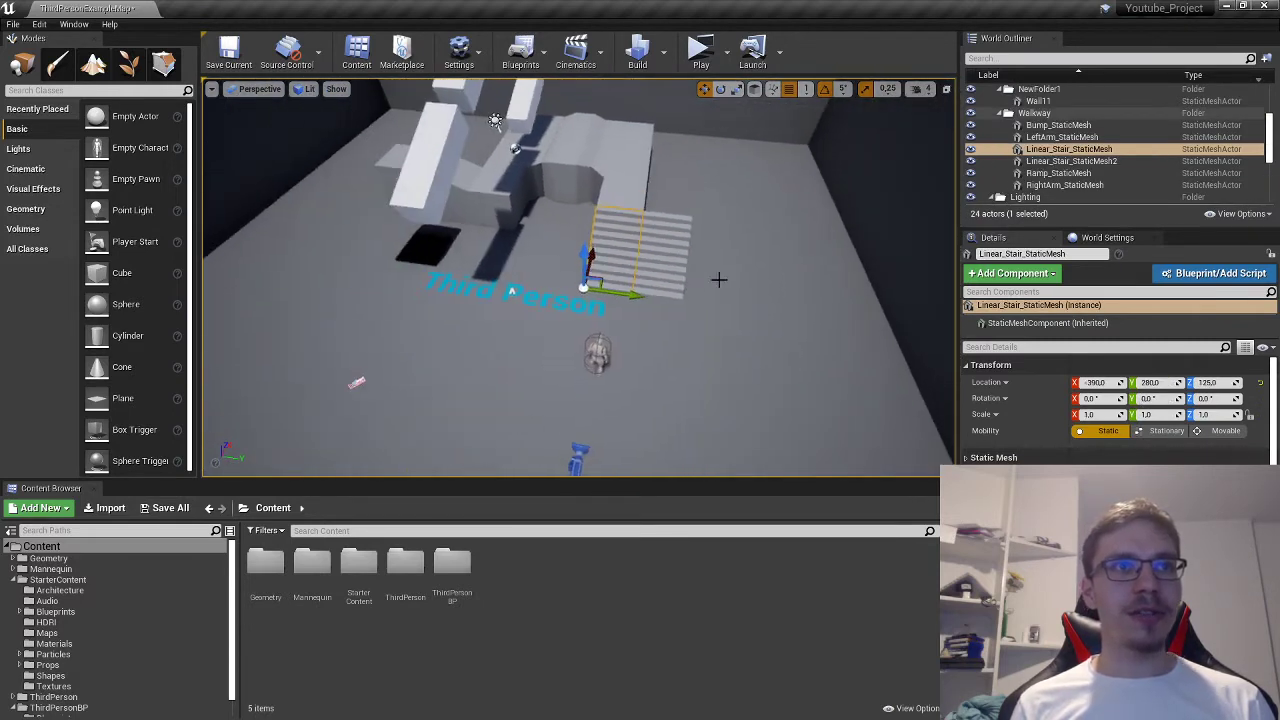
left_click_drag(718, 280, 703, 227)
left_click(661, 237, "ctrl")
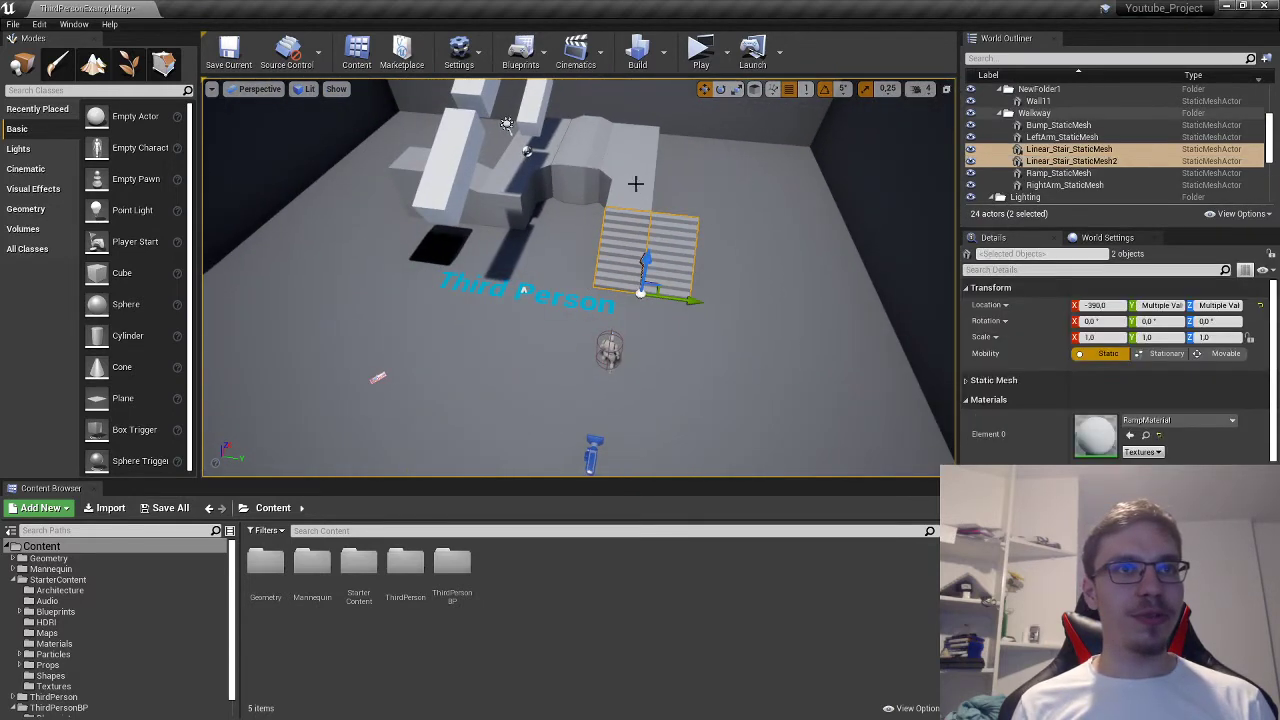
left_click(634, 185, "ctrl")
Try scaling the three selected walkway actors to 2 in Y and rotating them about X to -35°, and undo both changes
right_click_drag(620, 240, 628, 242)
key("r")
left_click_drag(476, 248, 600, 228)
key("e")
left_click_drag(478, 203, 466, 202)
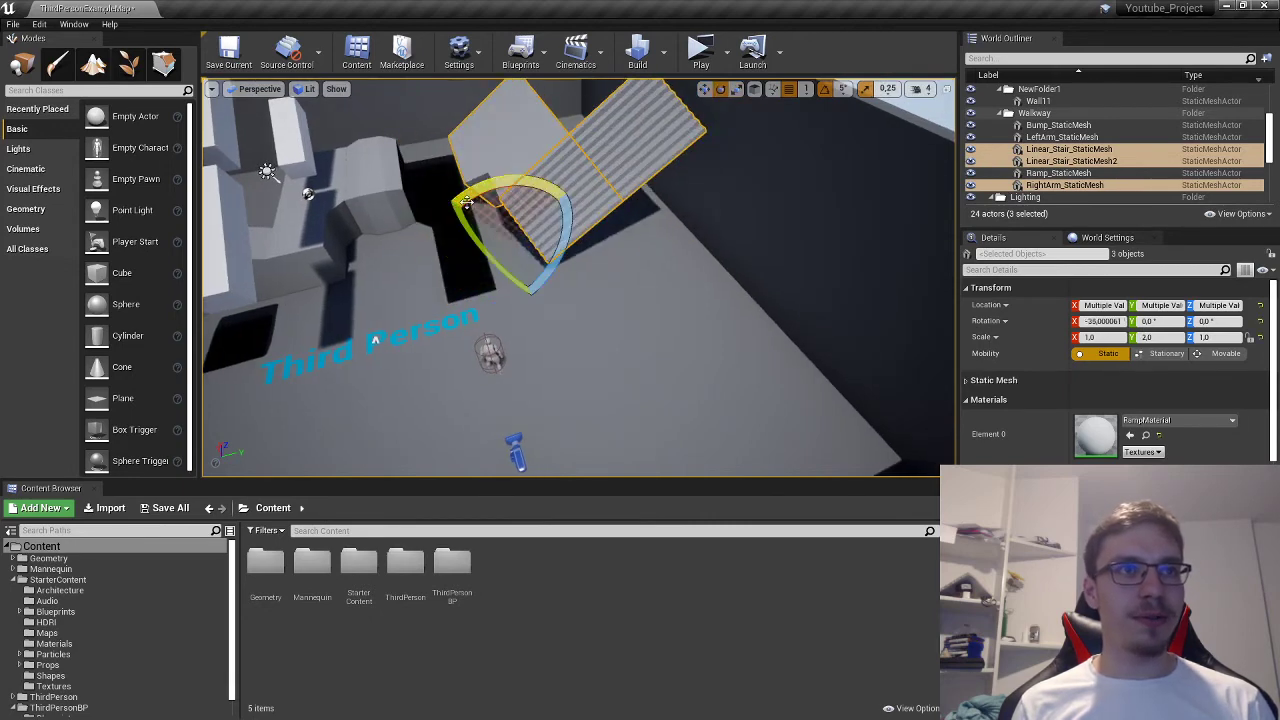
key("ctrl+z")
key("ctrl+z")
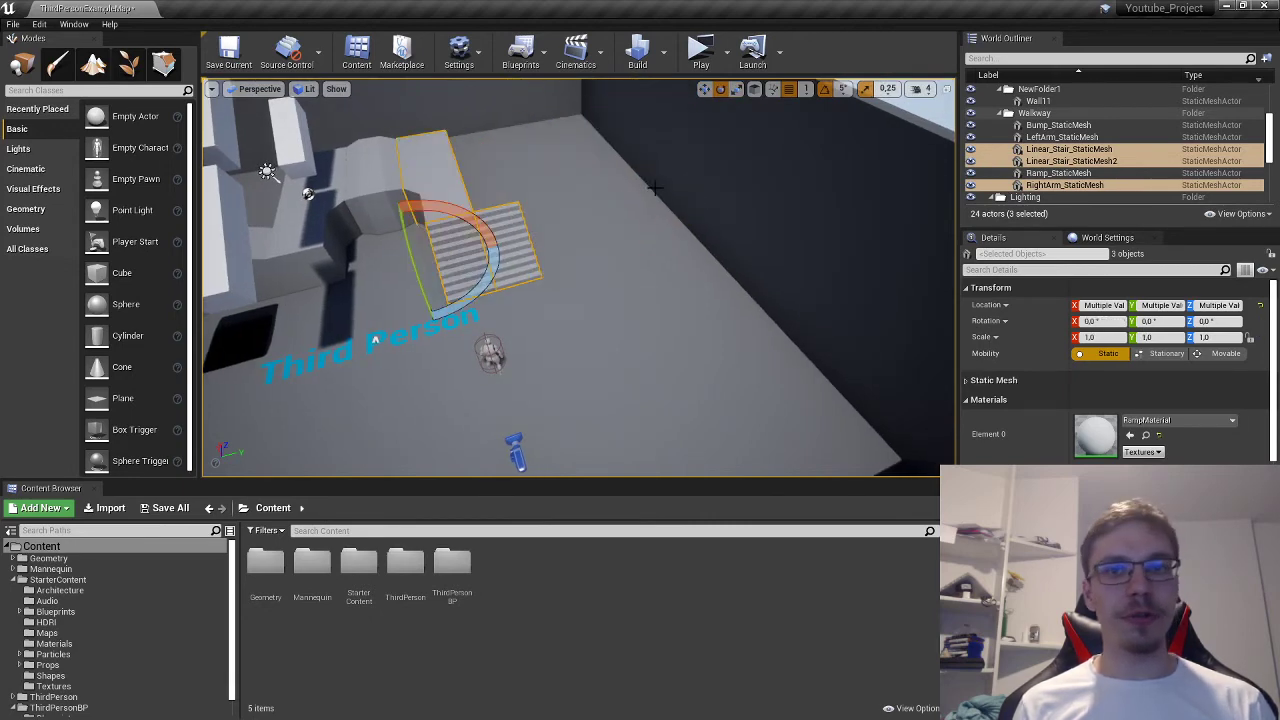
Move Cube2, the lower of the two large tilted cubes, along its local X axis to about X -512 and Z 691
right_click_drag(655, 188, 494, 104)
left_click(608, 262)
right_click_drag(689, 269, 550, 260)
key("s")
key("w")
key("w")
left_click(622, 288)
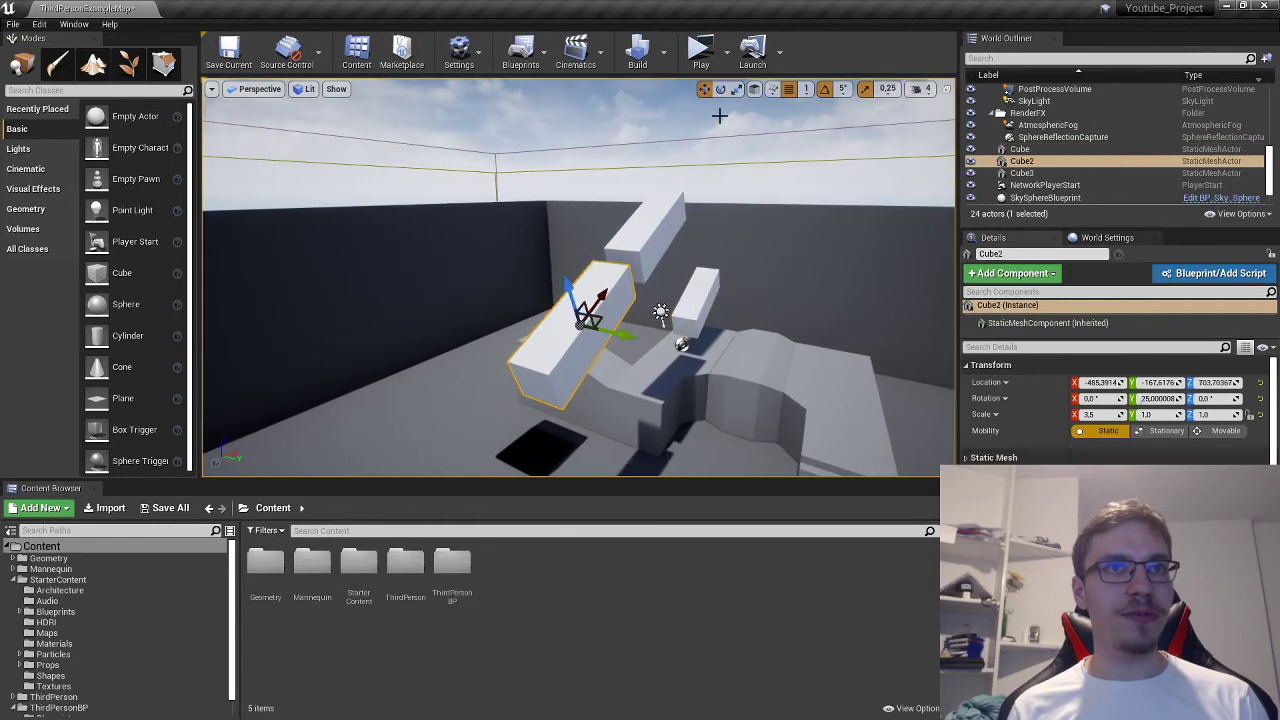
right_click_drag(731, 104, 690, 120)
key("d")
key("s")
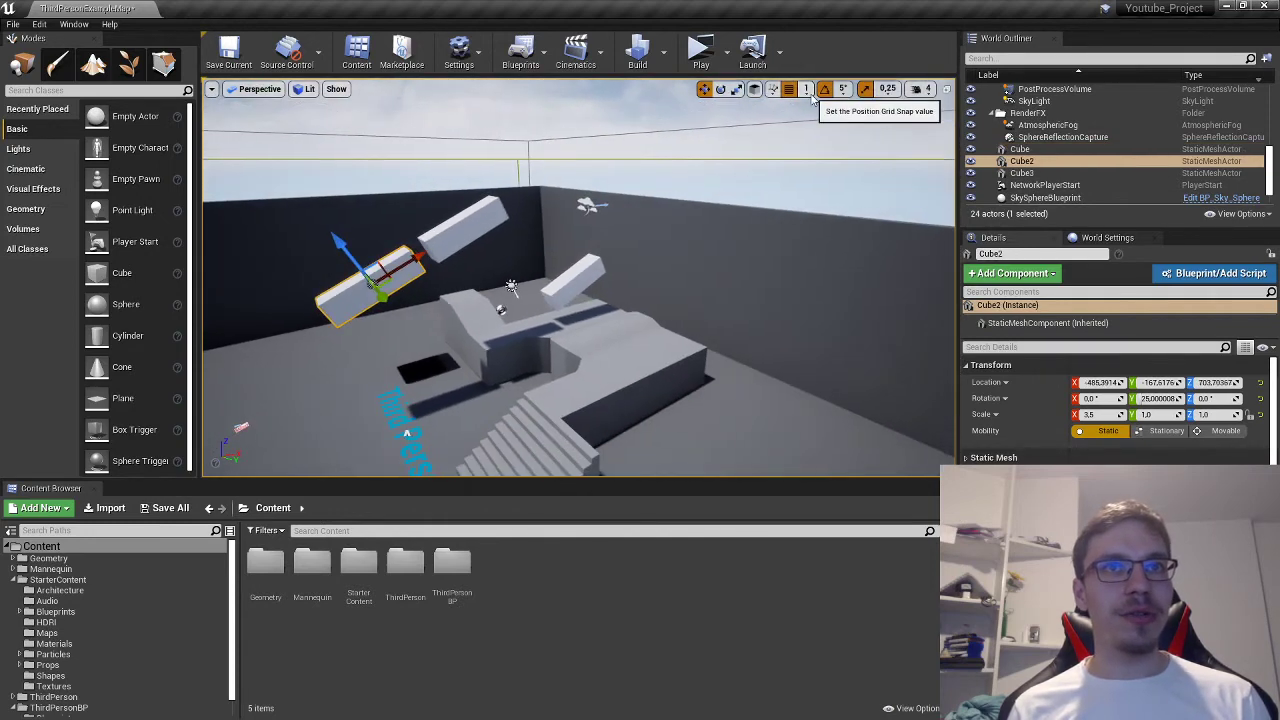
left_click(808, 91)
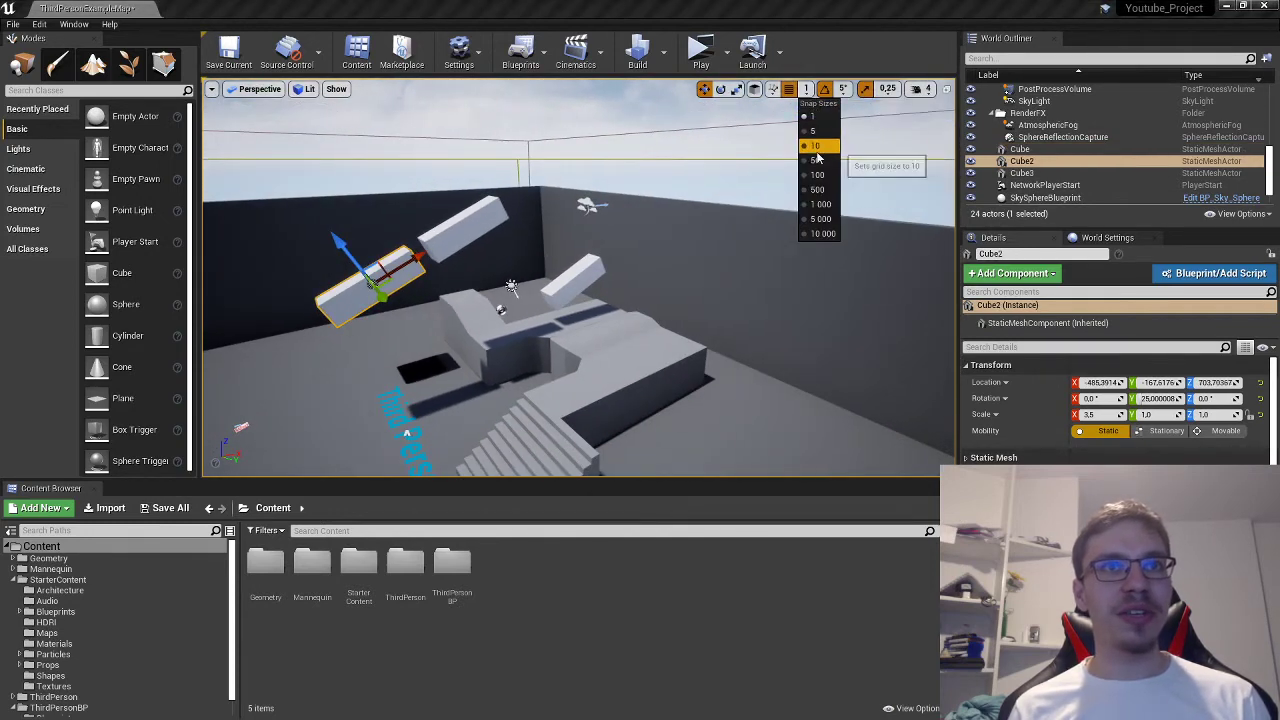
key("w")
right_click_drag(653, 195, 592, 216)
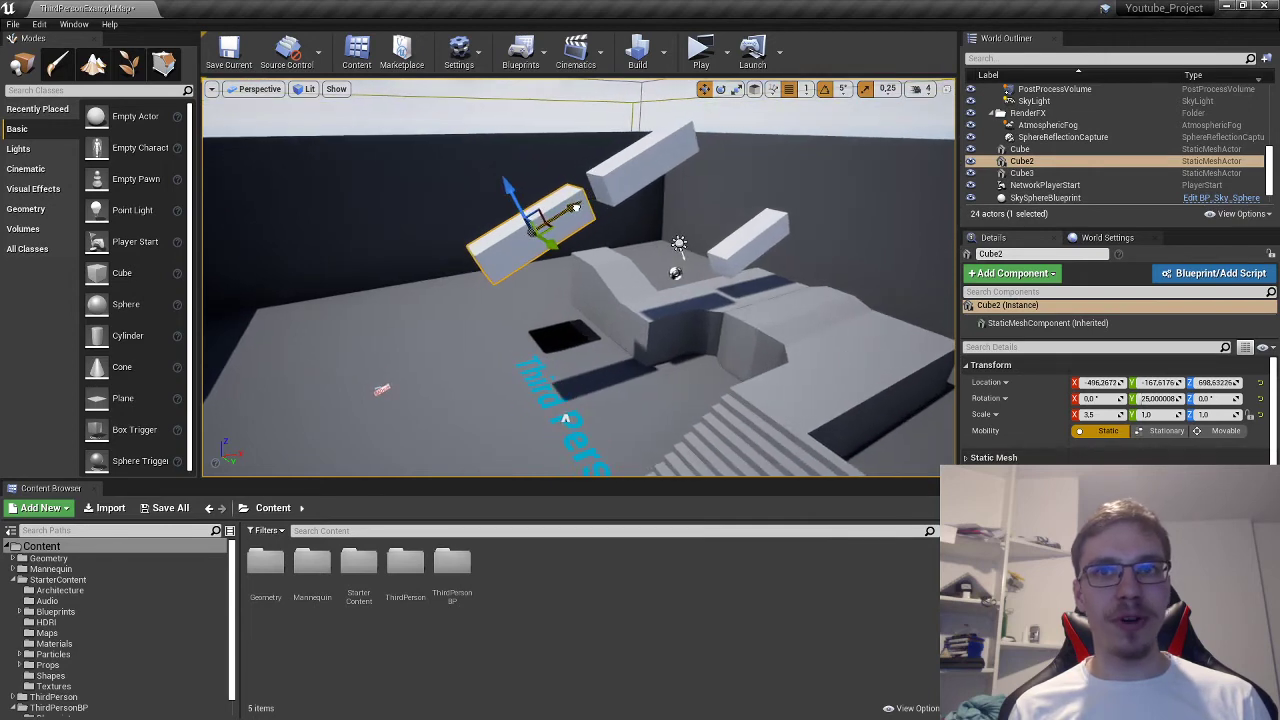
left_click_drag(575, 207, 565, 215)
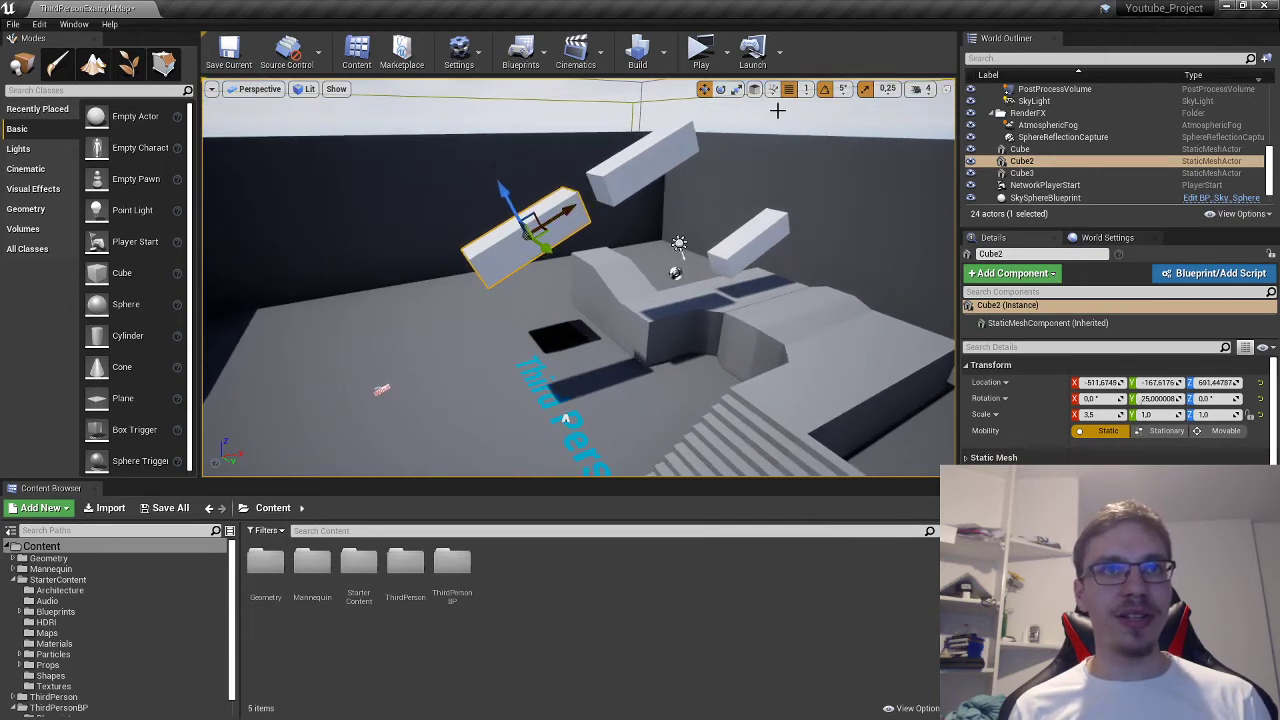
Using a position grid snap of 500, move Cube2 along local X to about X -59 and check the rotation and scale snap sizes
left_click(806, 91)
left_click(818, 189)
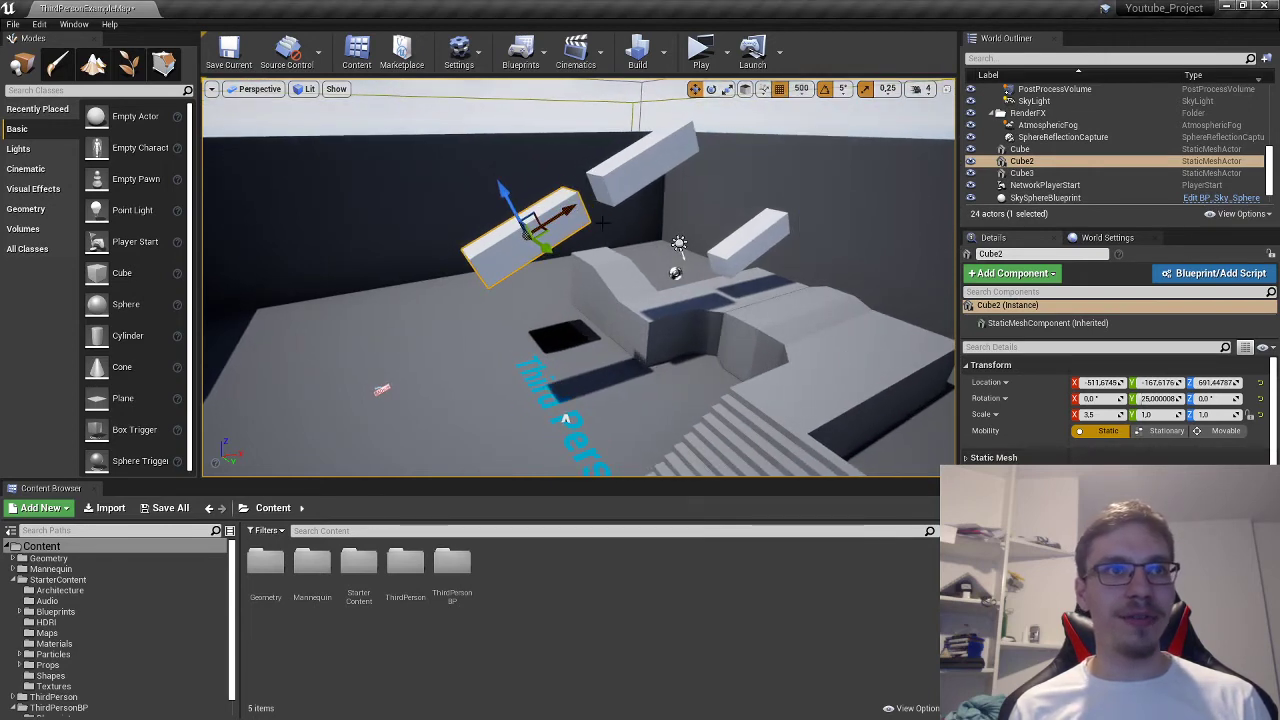
left_click_drag(570, 207, 657, 188)
left_click(846, 89)
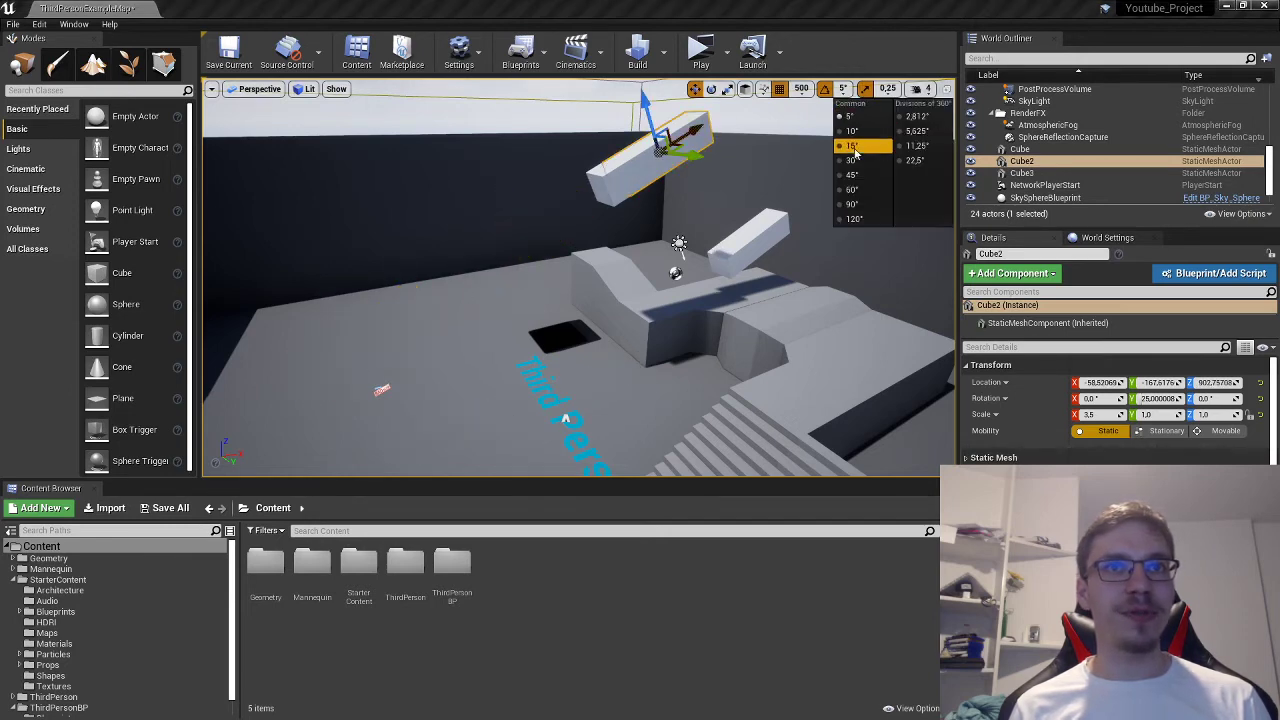
mouse_move(891, 90)
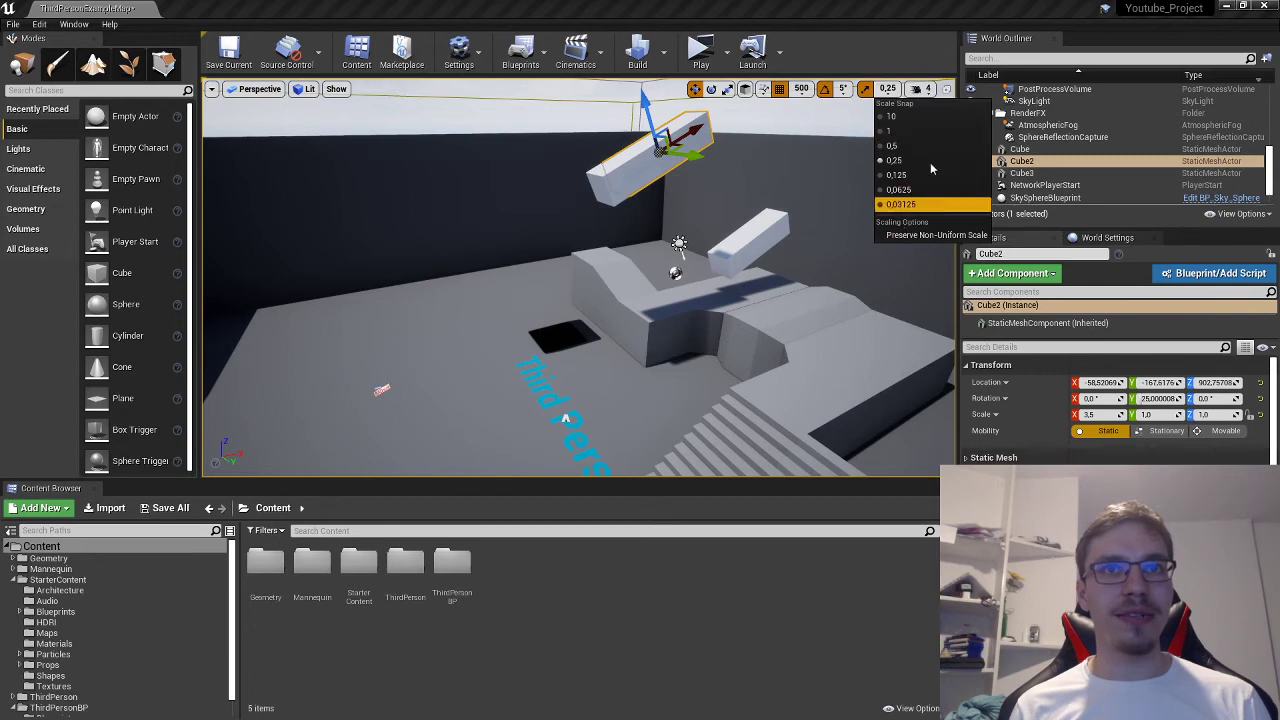
Move Cube2 back along its local X axis to about X -512 and set the position grid snap to 1
right_click_drag(700, 230, 671, 264)
key("s")
key("w")
left_click_drag(650, 266, 468, 404)
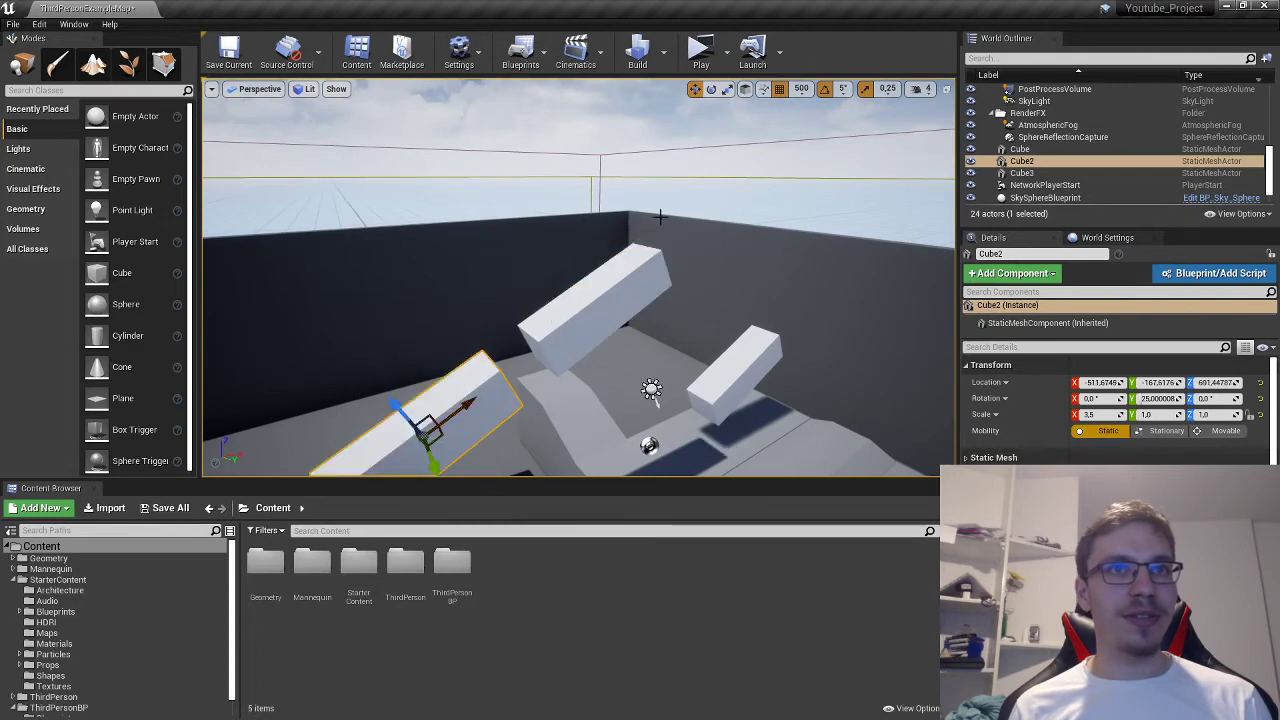
left_click(802, 91)
left_click(818, 117)
key("w")
right_click_drag(704, 314, 704, 360)
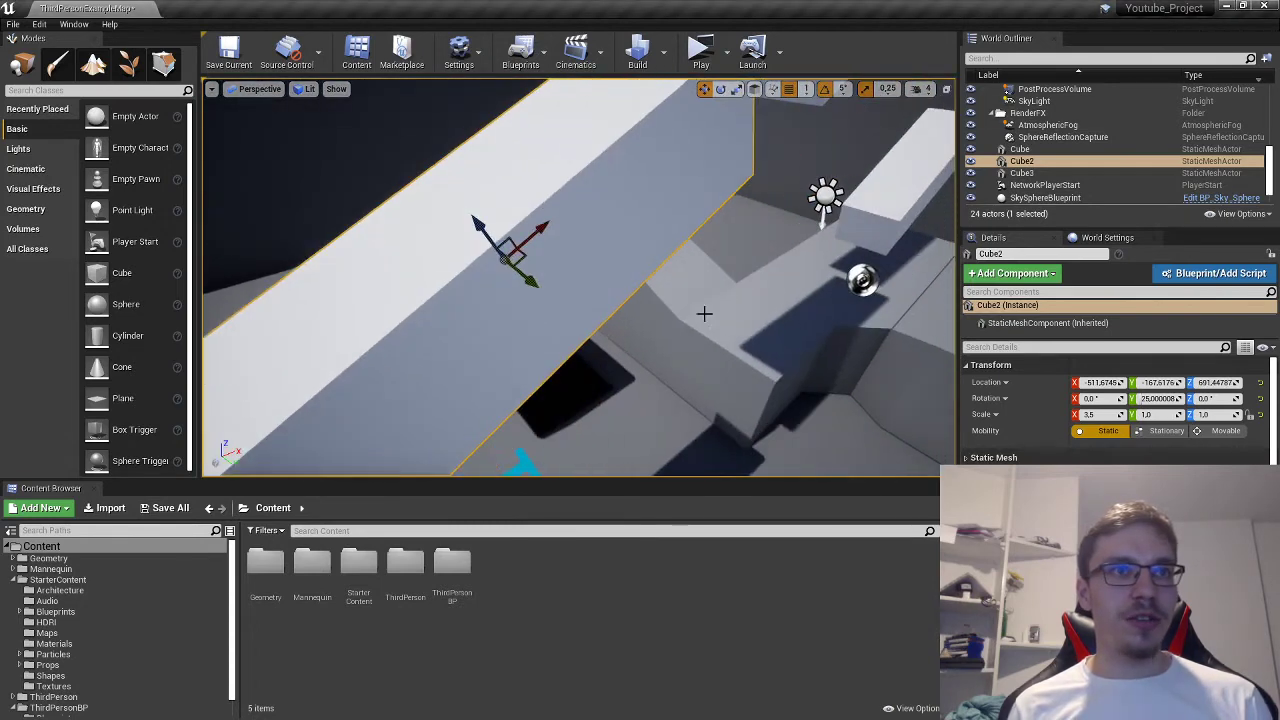
Rotate Cube2 around a displaced pivot to a Y rotation of about -20°, bringing it to about X -550 and Z 690
key("s")
right_click_drag(549, 266, 702, 270)
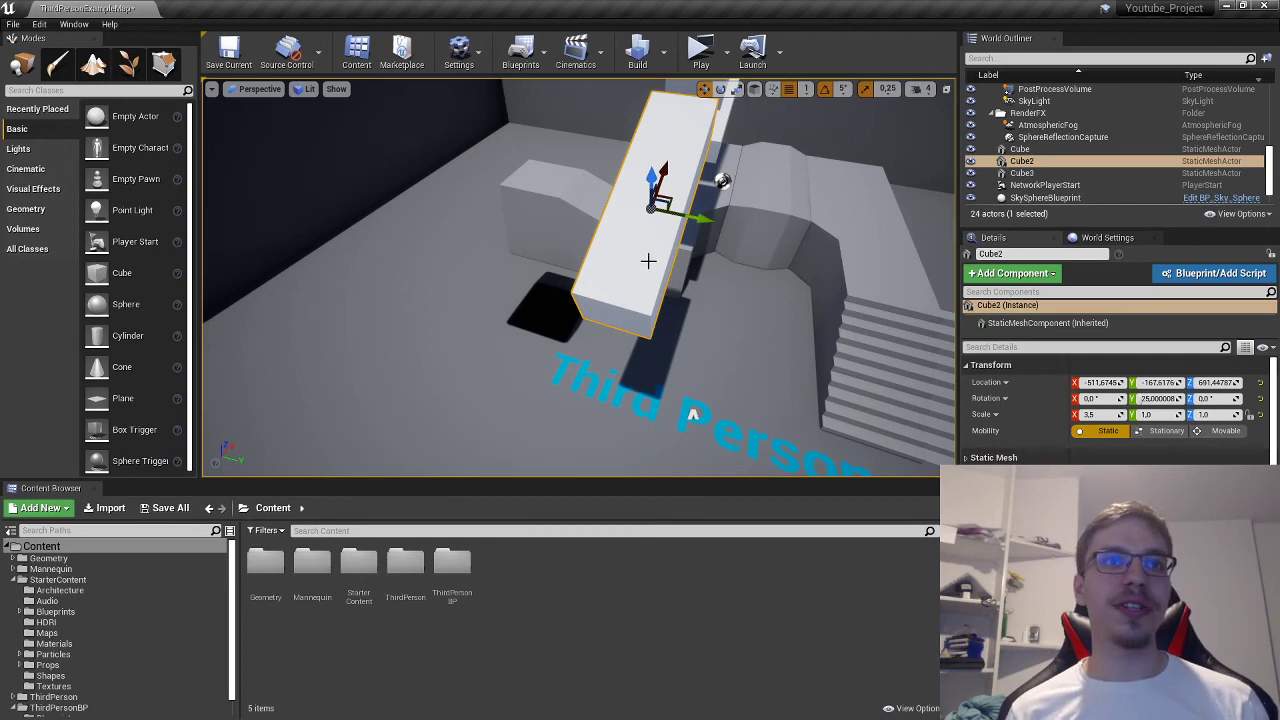
key("a")
right_click_drag(648, 261, 622, 260)
key("d")
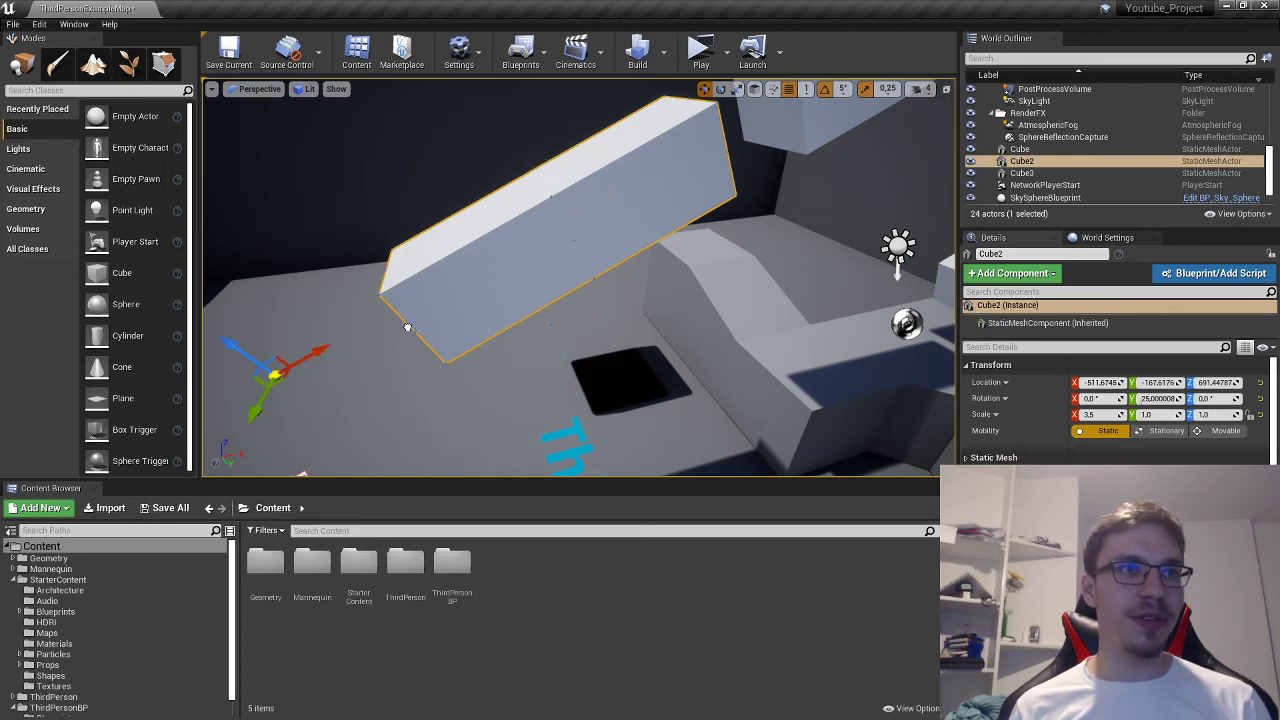
key("s")
right_click_drag(468, 272, 350, 268)
key("e")
left_click_drag(672, 208, 692, 172)
right_click_drag(692, 172, 650, 186)
key("s")
key("w")
key("s")
key("w")
key("s")
right_click_drag(672, 84, 660, 100)
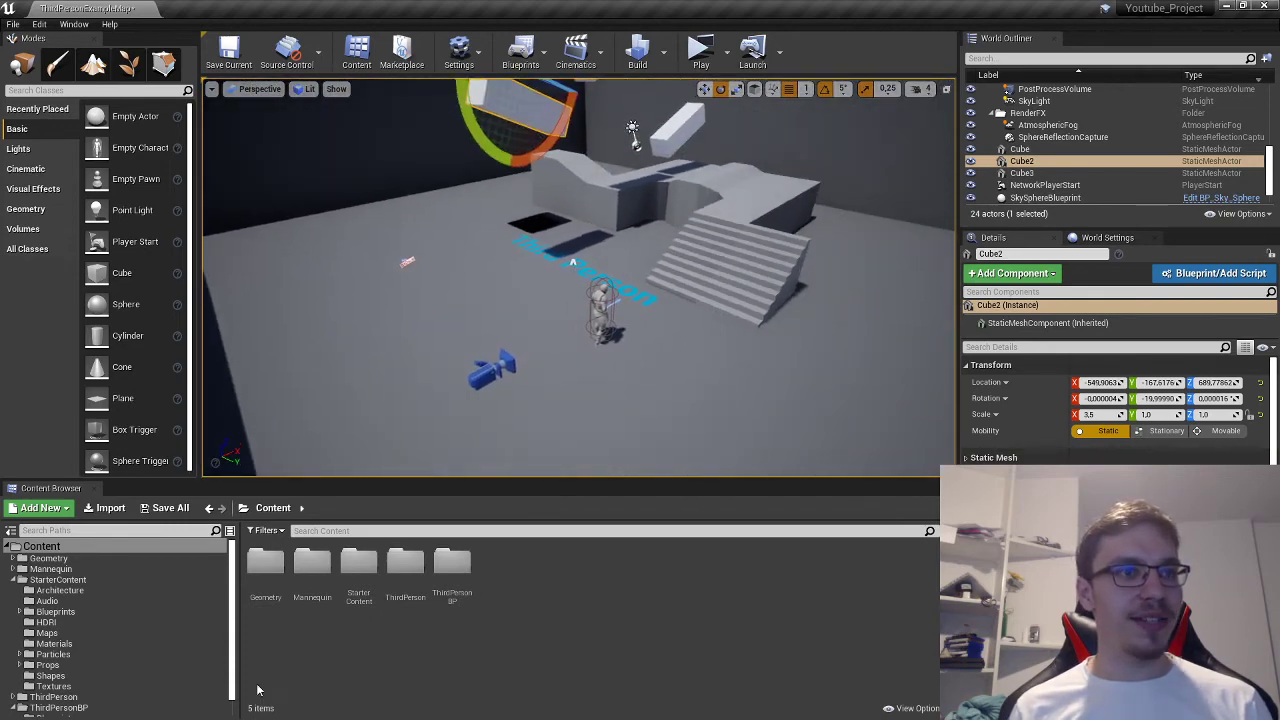
Place SM_Chair from the StarterContent Props folder on the floor at about X -1178 and Y 78
double_click(360, 568)
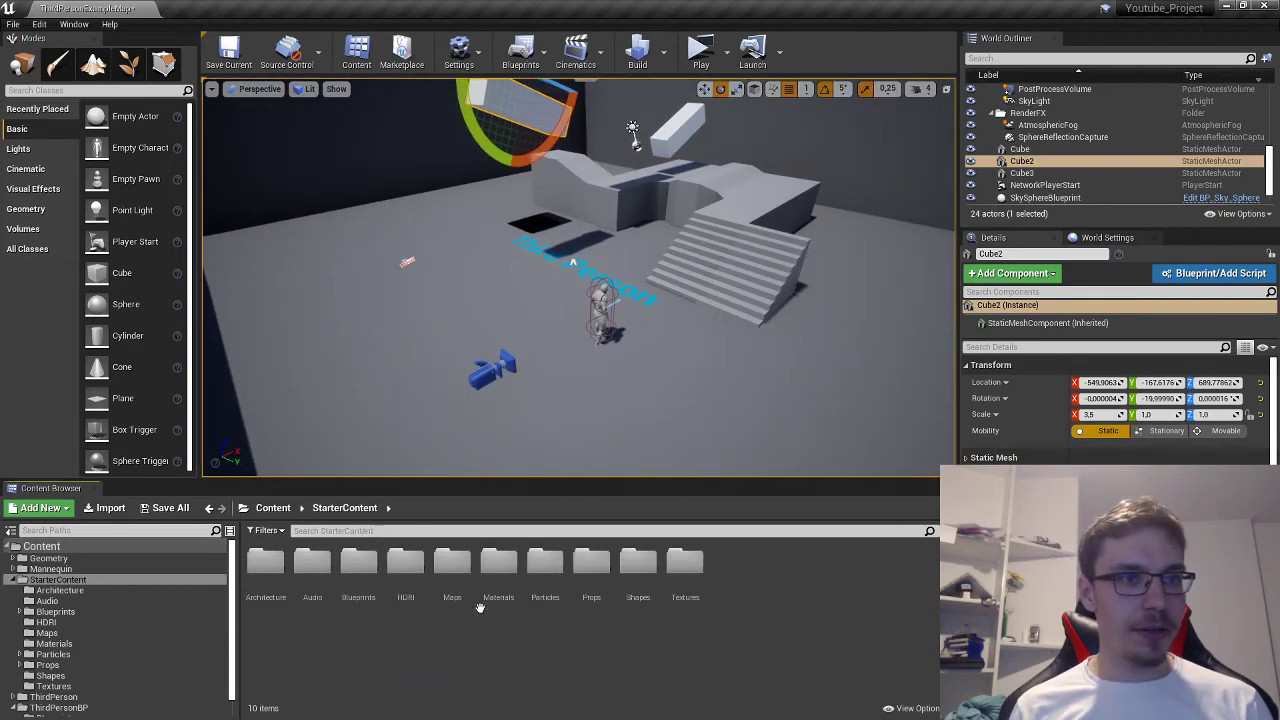
double_click(591, 565)
left_click_drag(408, 565, 474, 330)
Enlarge the chair to a scale of 4.75 in X and Y and 2.75 in Z
key("r")
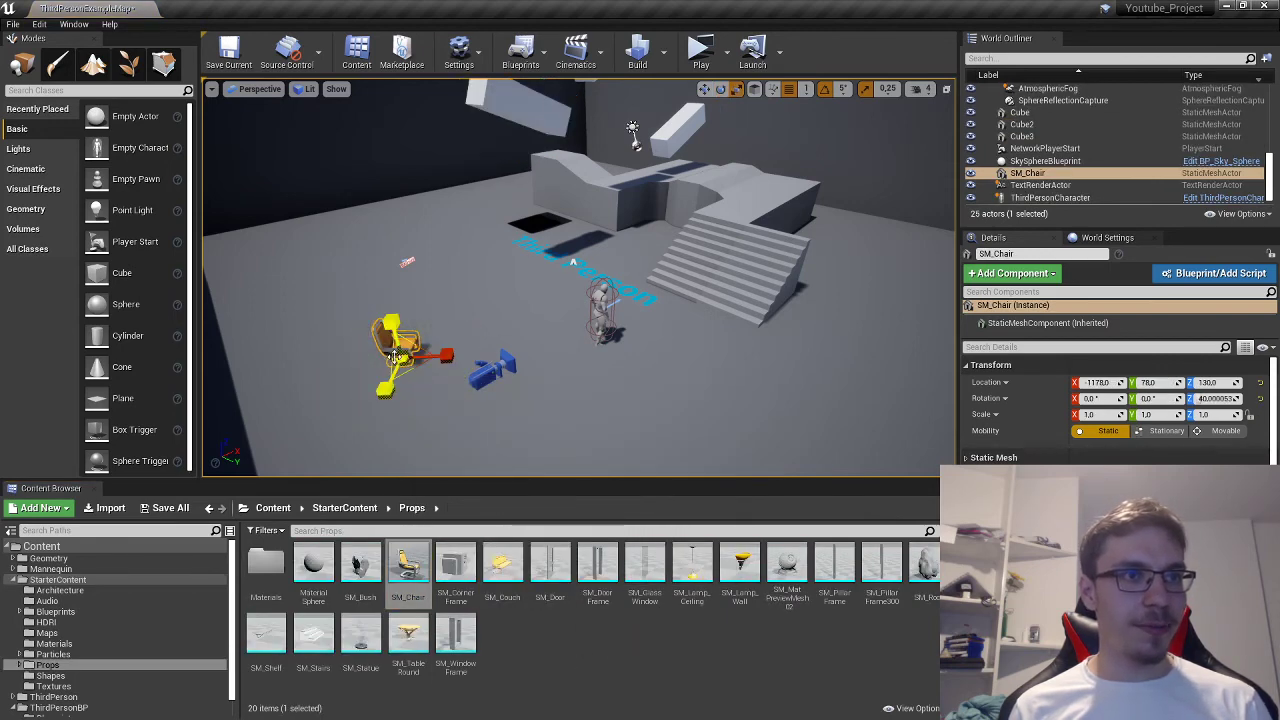
left_click_drag(400, 357, 424, 342)
right_click_drag(407, 371, 450, 371)
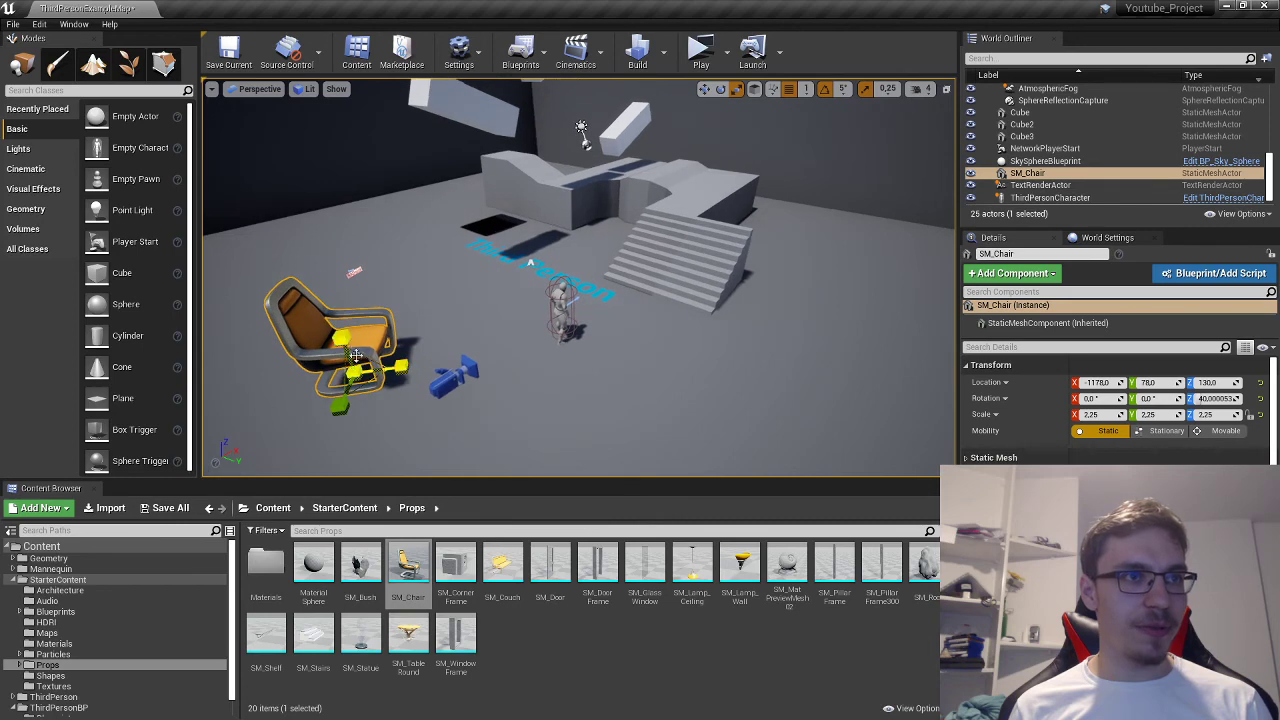
left_click_drag(356, 355, 385, 400)
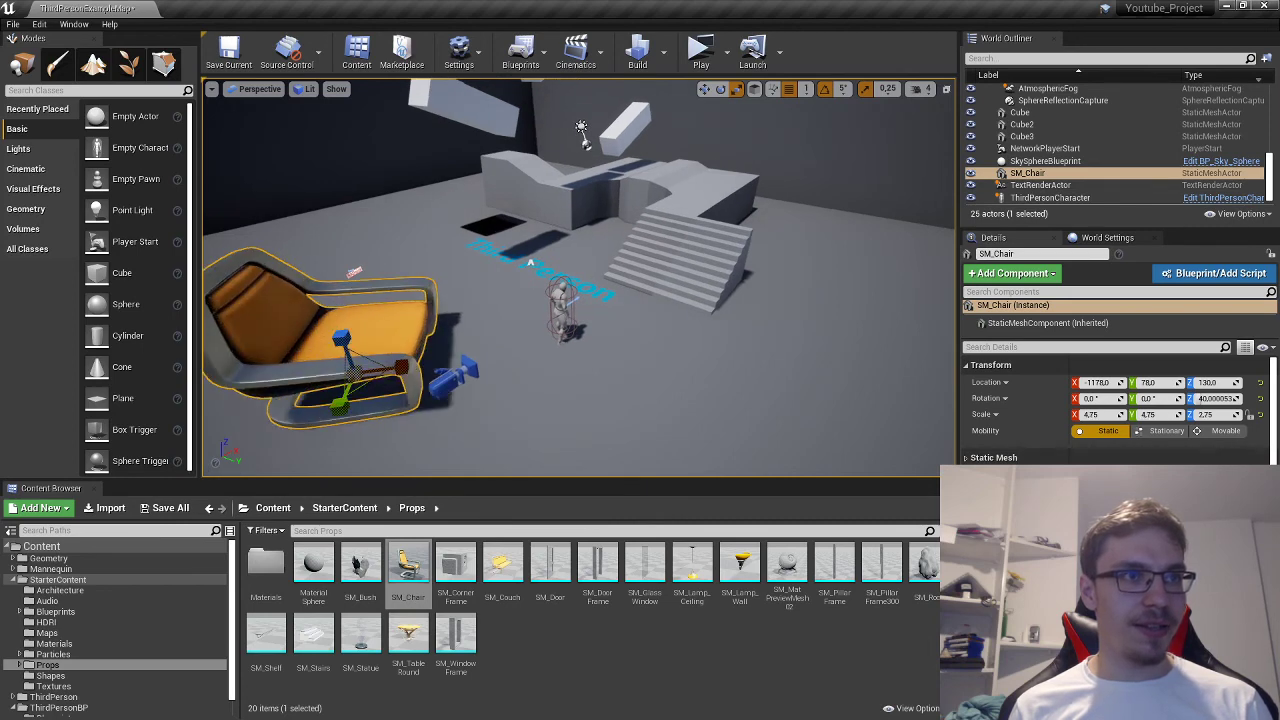
Browse to the ThirdPersonCharacter's asset and place a second character on the floor at about X -1016 and Y 616
key("s")
right_click_drag(385, 400, 322, 388)
left_click(677, 315)
key("w")
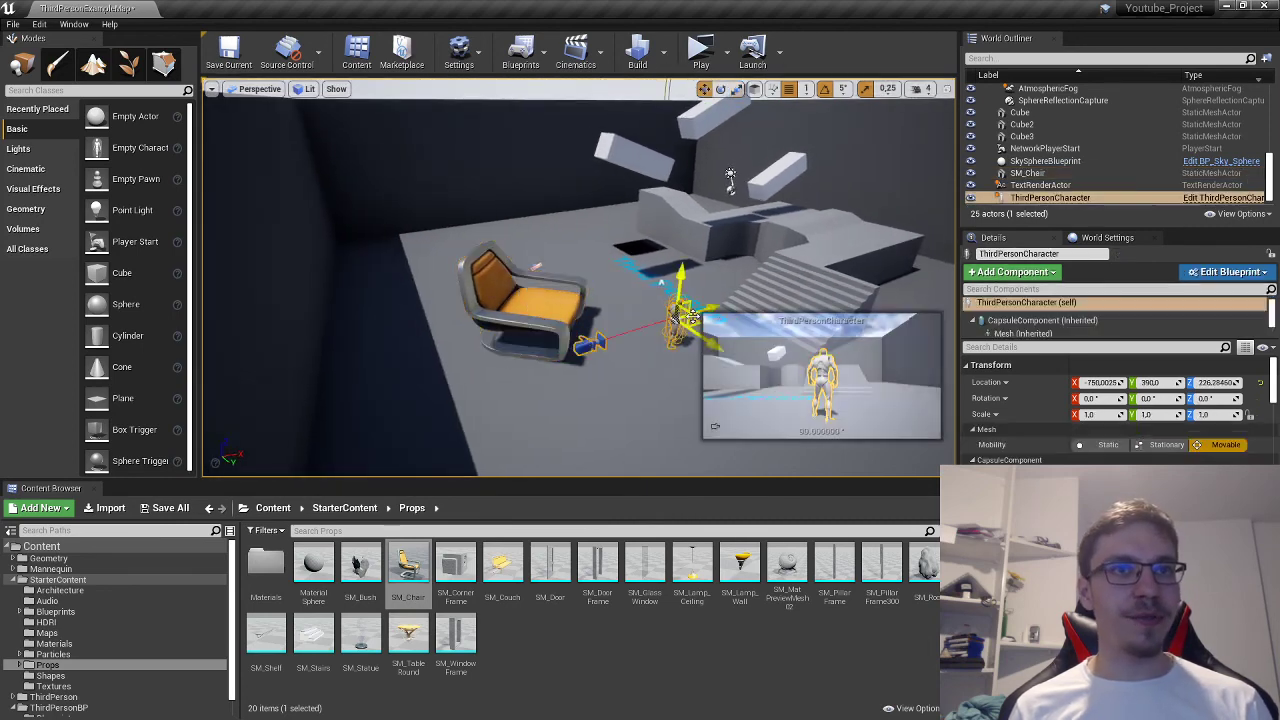
right_click_drag(677, 315, 570, 312)
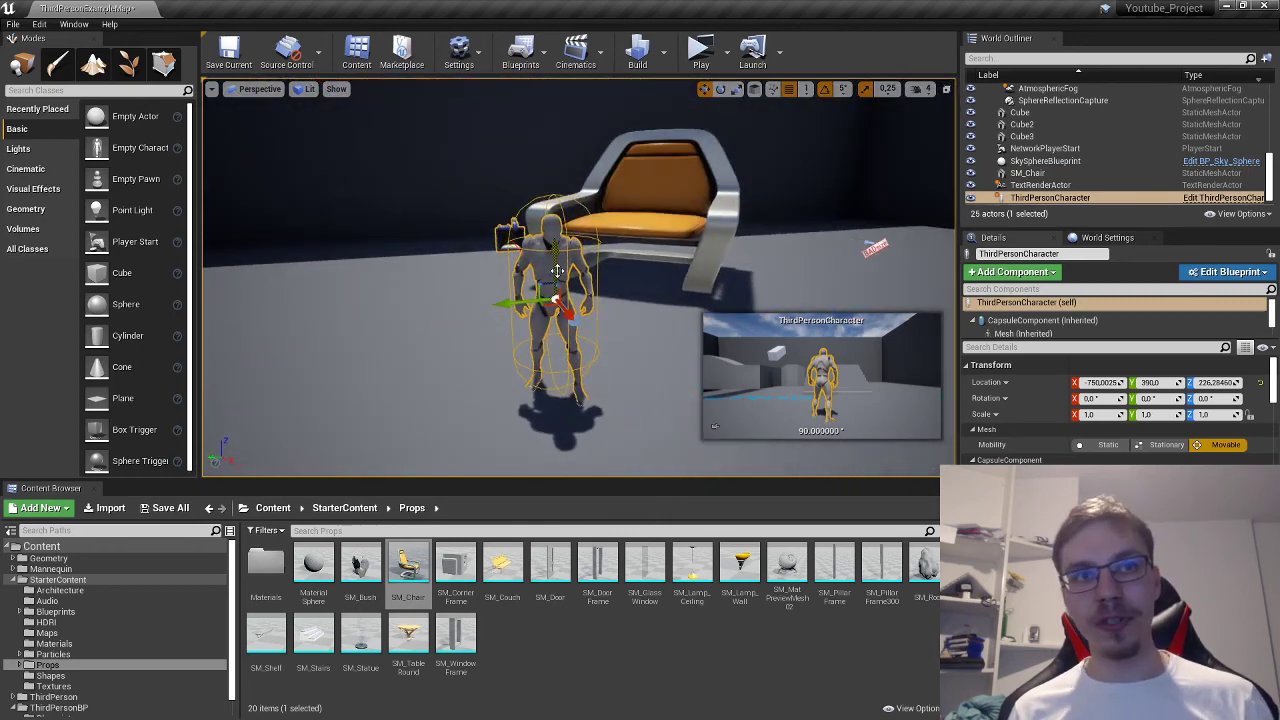
right_click(552, 261)
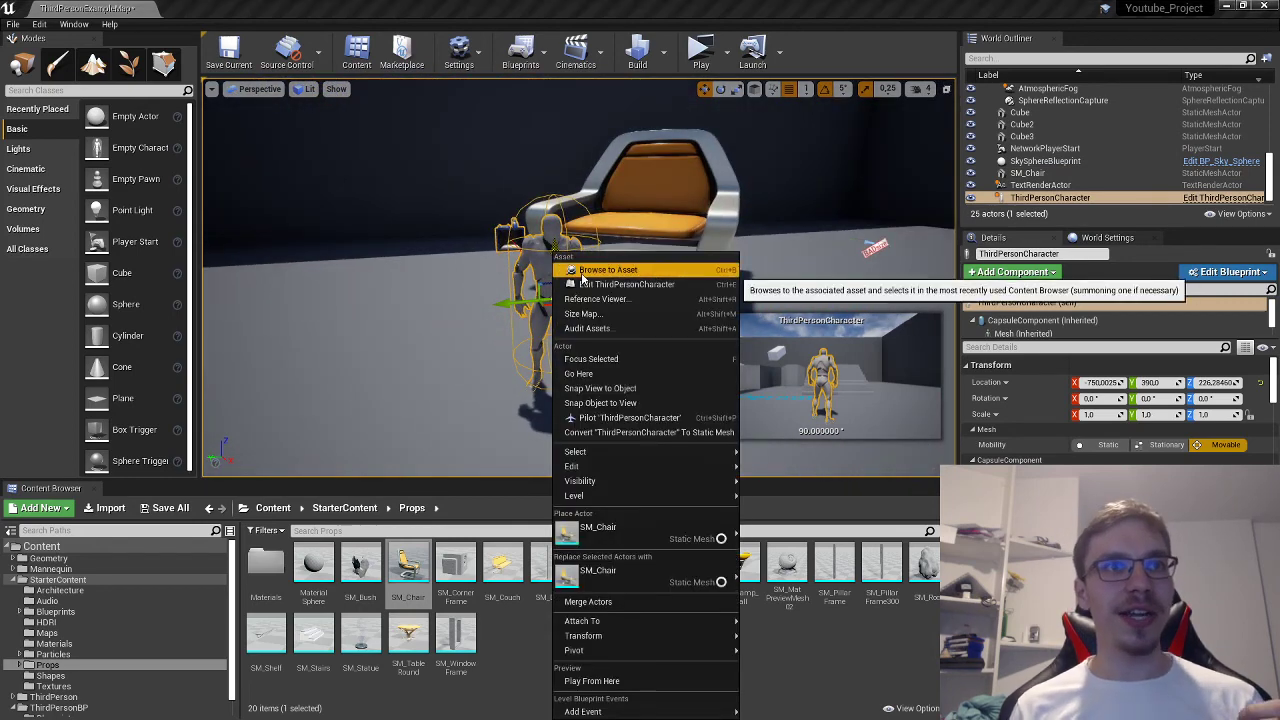
left_click(582, 277)
left_click_drag(265, 565, 355, 322)
right_click_drag(419, 334, 460, 300)
Rotate the second character about Z to about -35° and stretch it to a Y scale of 3.75
key("e")
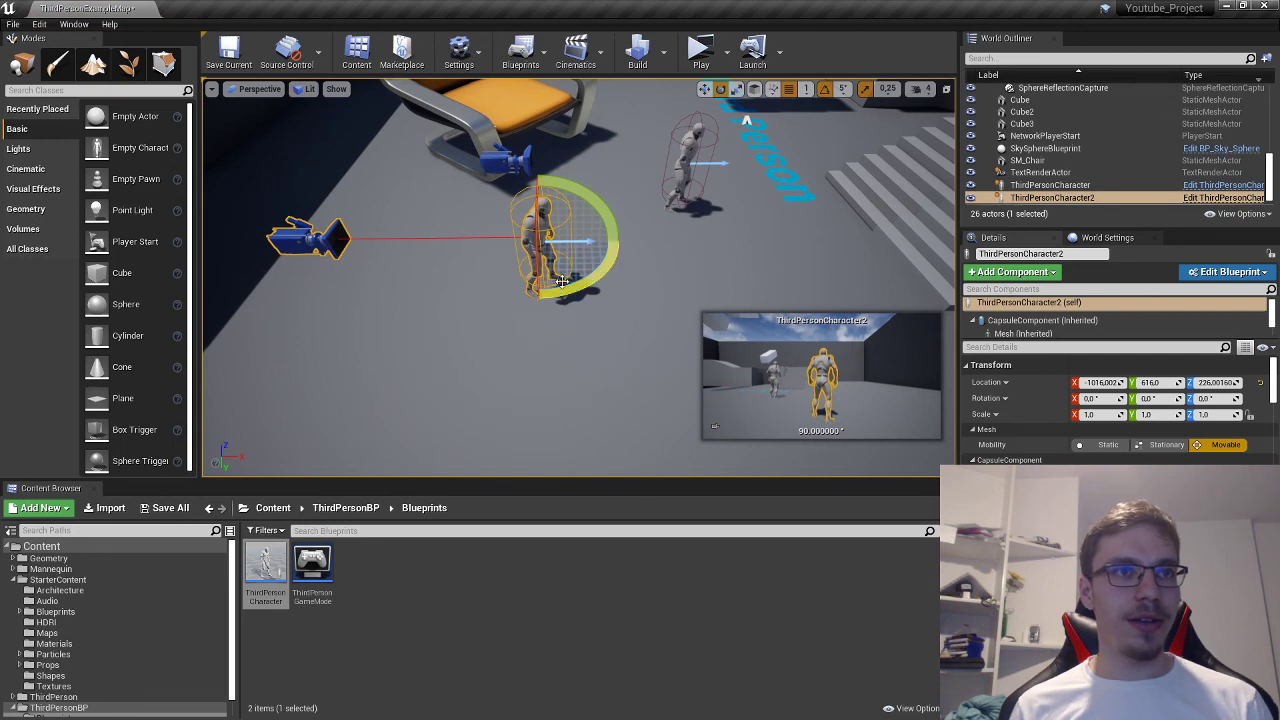
left_click_drag(575, 287, 600, 310)
key("r")
right_click_drag(573, 283, 430, 250)
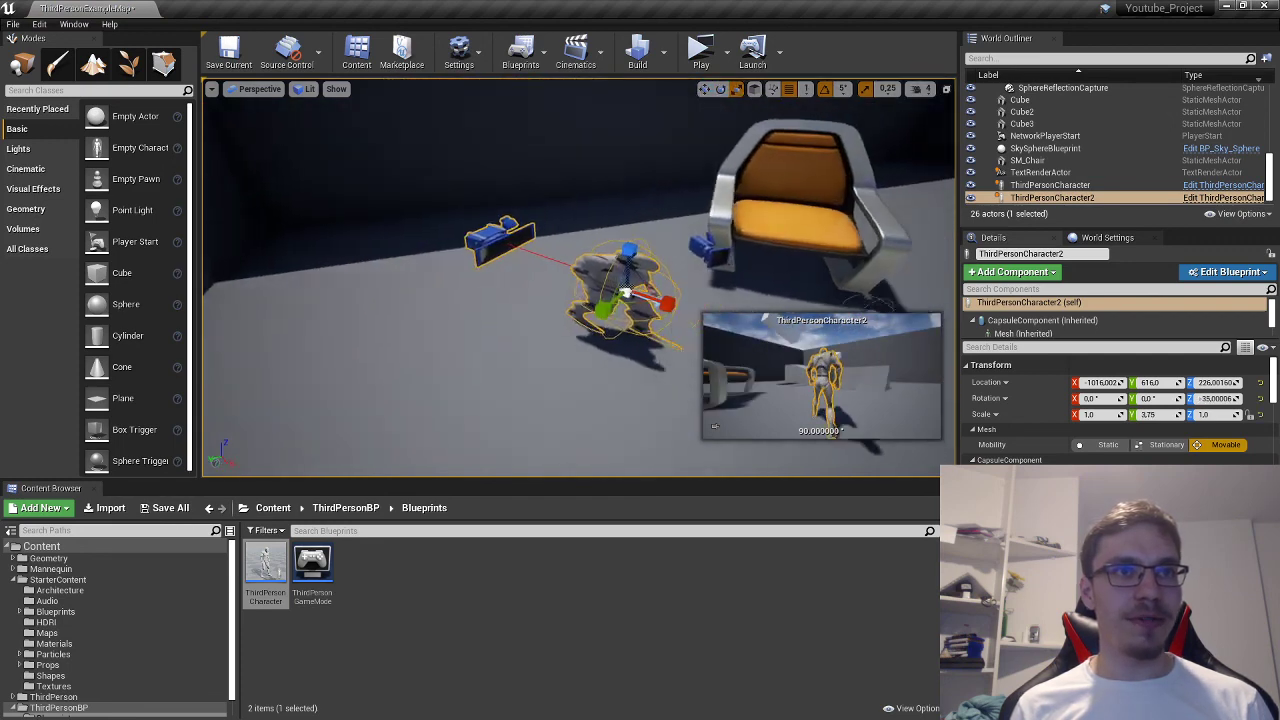
right_click_drag(600, 300, 640, 325)
left_click(688, 593)
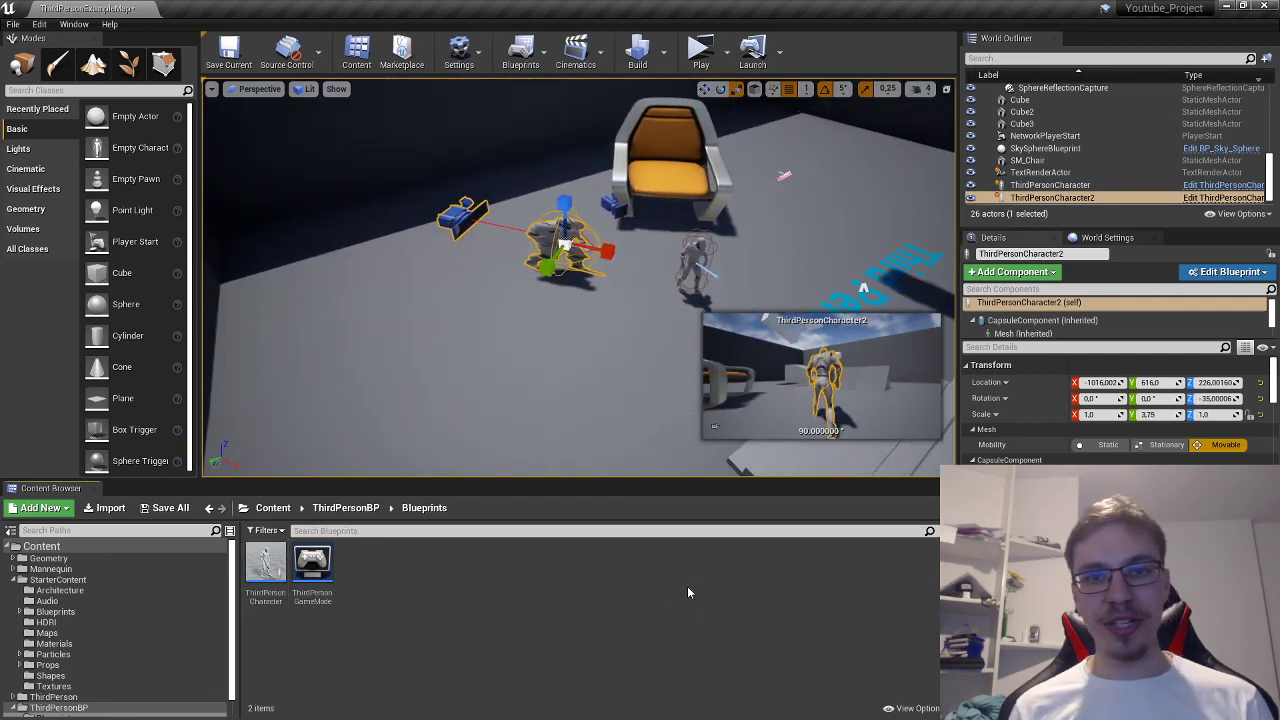